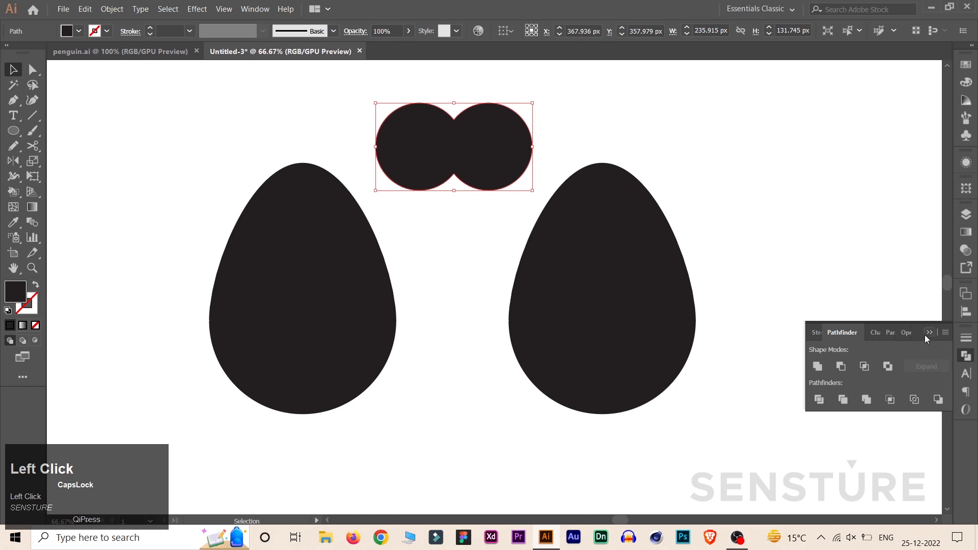
- Move the joined double-circle shape over the top of the right egg and unite the two shapes with Pathfinder
drag(468, 159, 617, 176)
drag(730, 310, 589, 178)
click(959, 358)
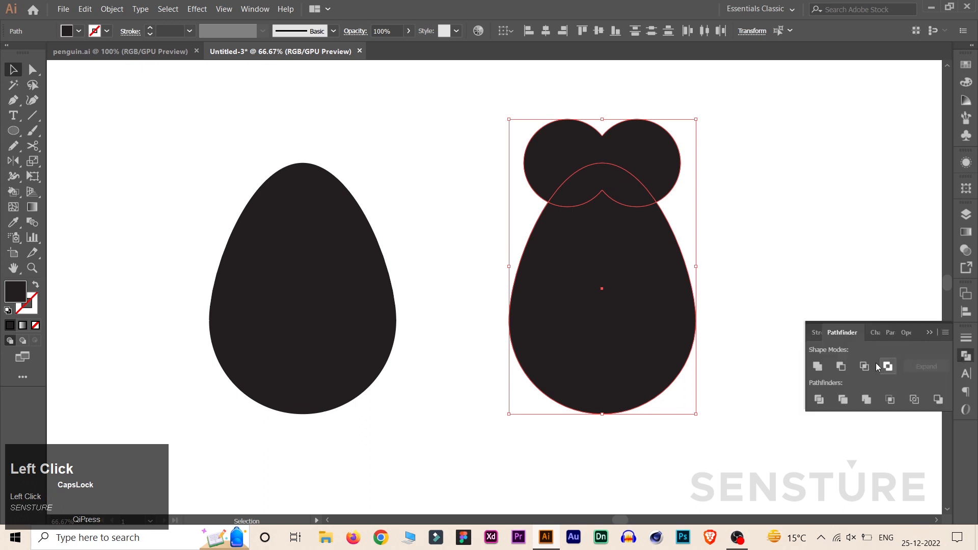
click(817, 366)
click(930, 332)
- Scale the united shape to about 178 × 281 px, centre it inside the remaining black egg and fill it white
drag(696, 415, 362, 402)
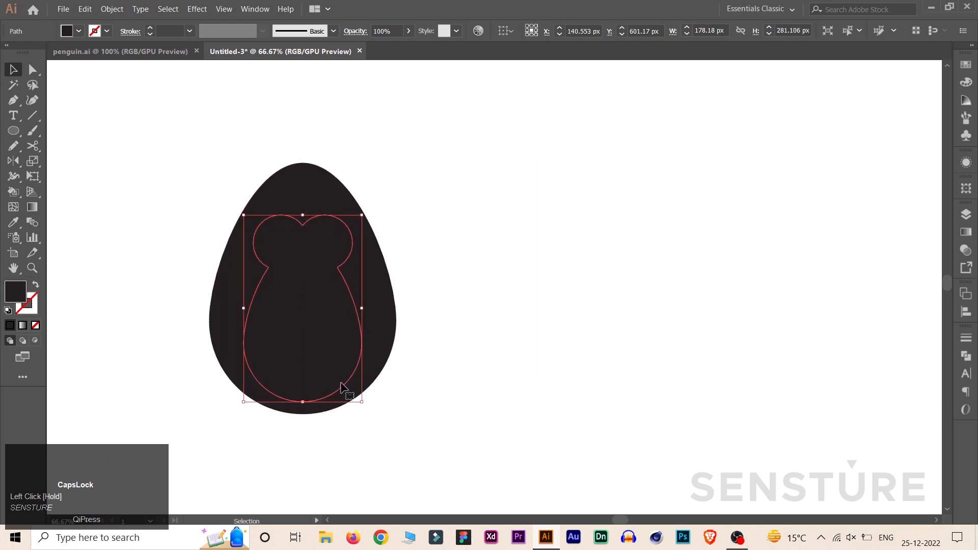
click(79, 32)
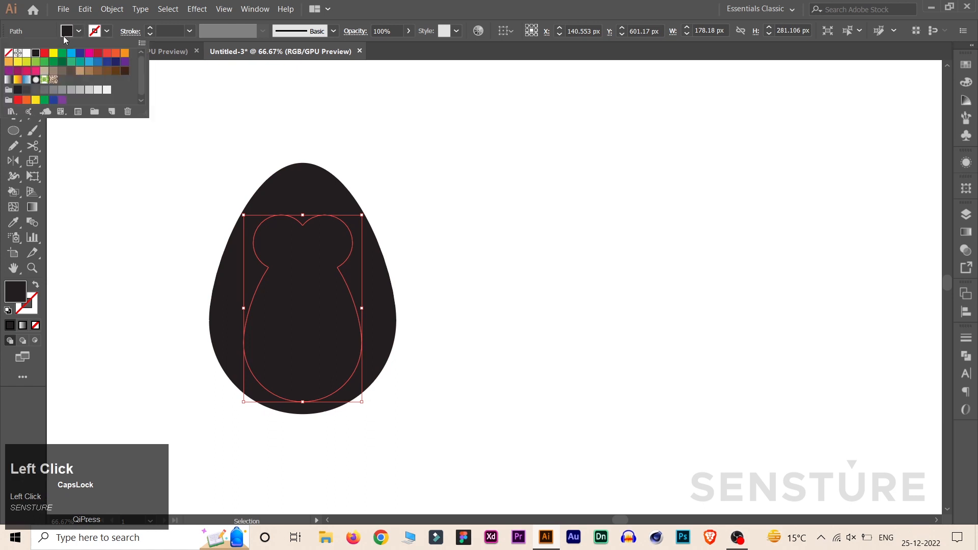
click(26, 55)
click(102, 192)
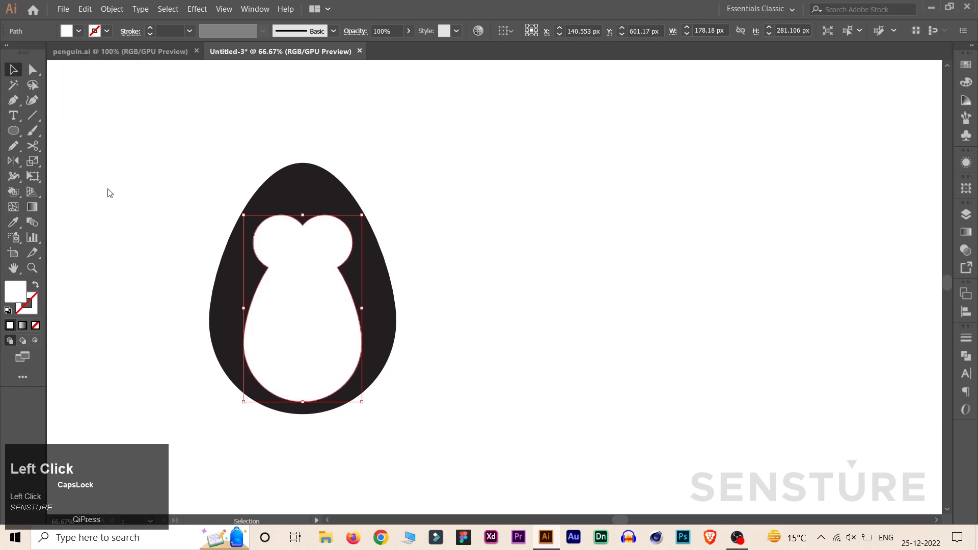
- Move the black egg and its white belly shape together to the middle of the canvas
click(174, 209)
drag(386, 378, 537, 341)
click(647, 375)
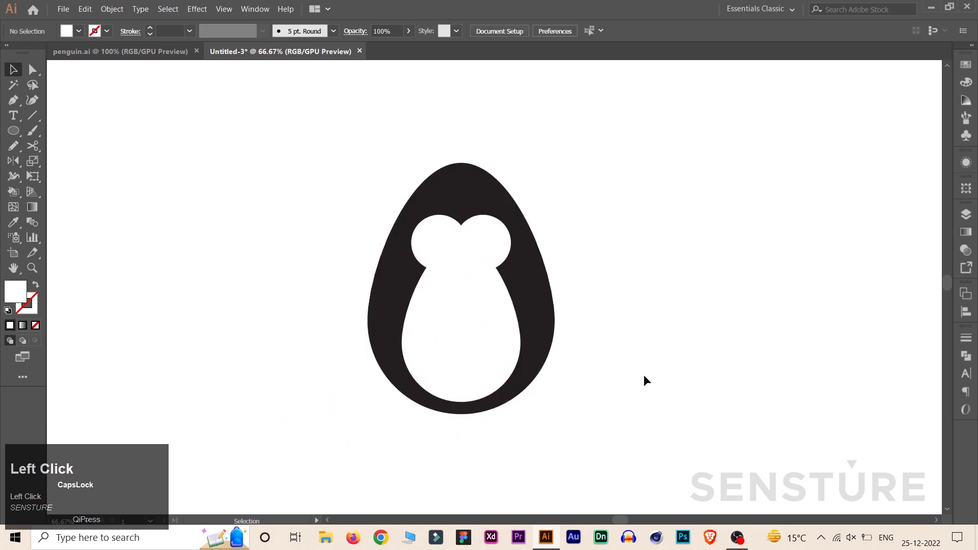
- Set the fill to #050505 and draw a circular eye about 17 px wide in the left lobe of the white face
key(ctrl+equal)
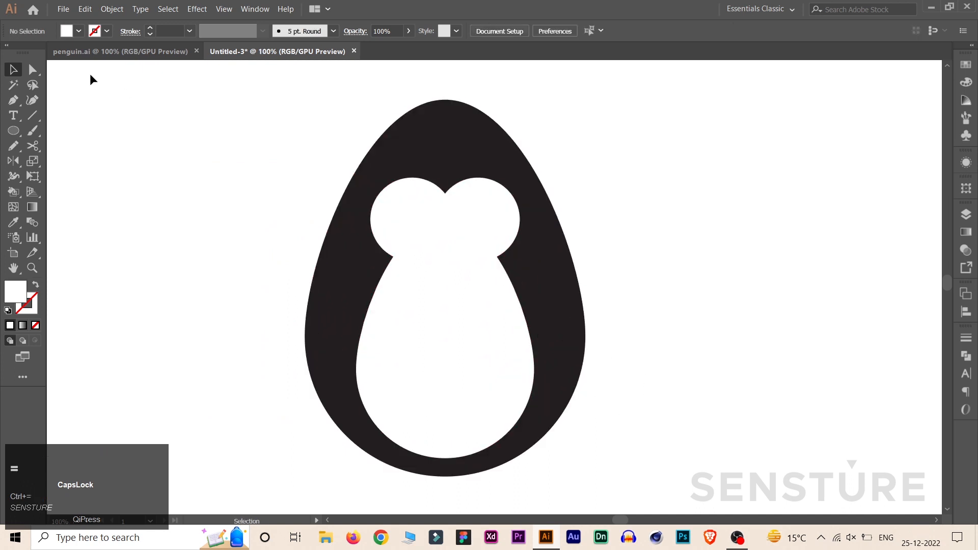
click(11, 130)
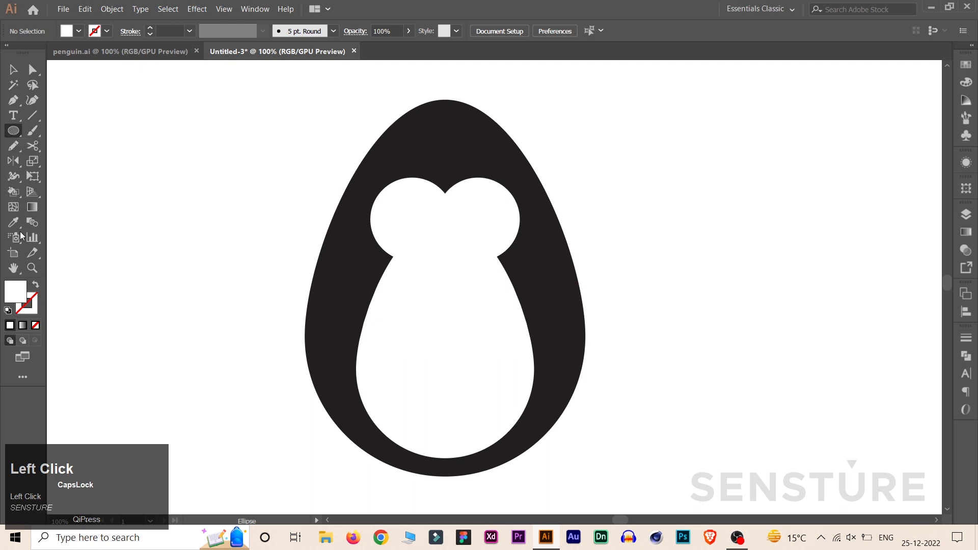
double_click(21, 295)
text(050505)
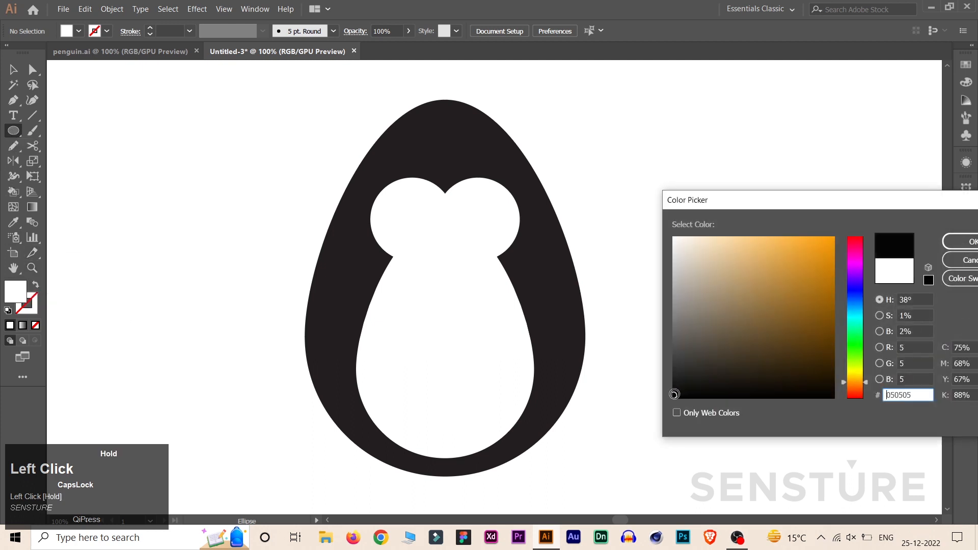
click(956, 242)
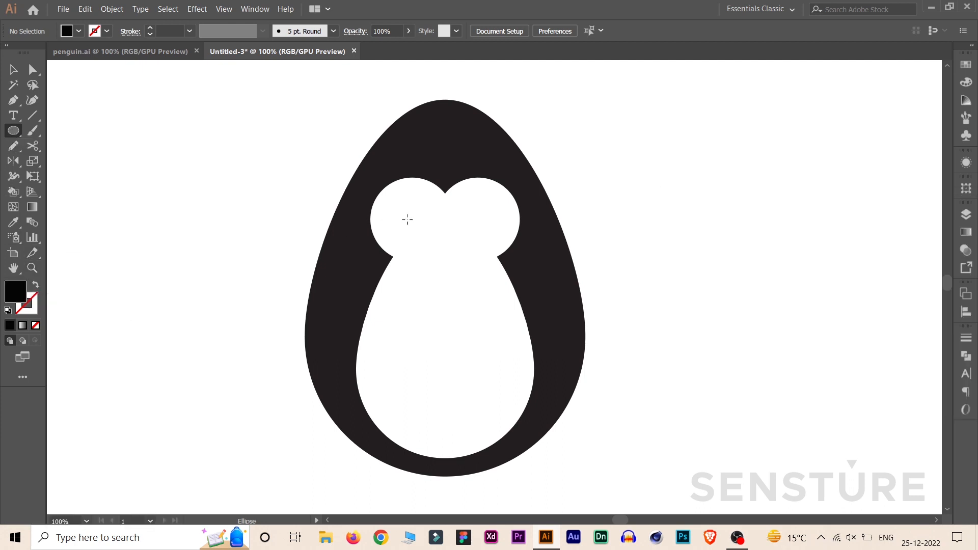
drag(407, 220, 416, 228)
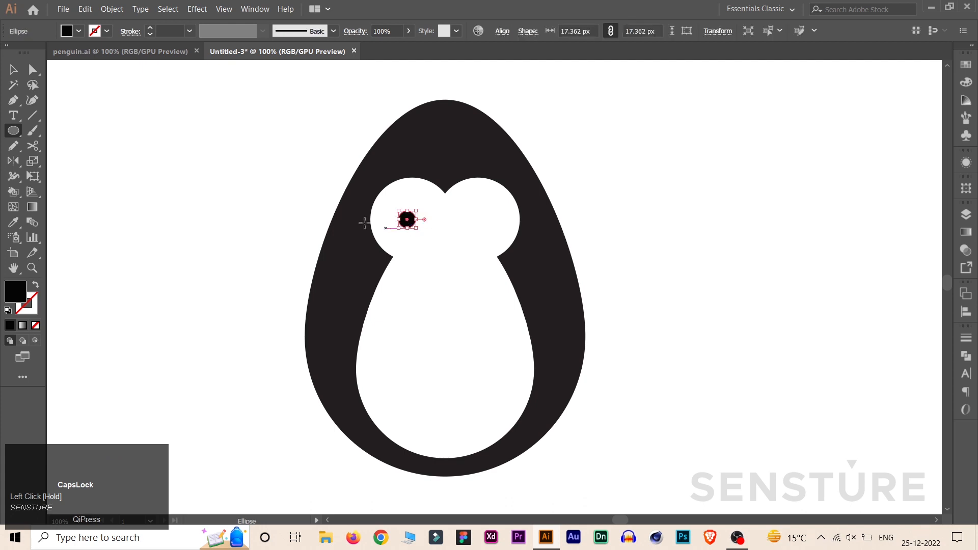
- Duplicate the eye horizontally into the right lobe of the face
click(13, 69)
drag(405, 220, 480, 233)
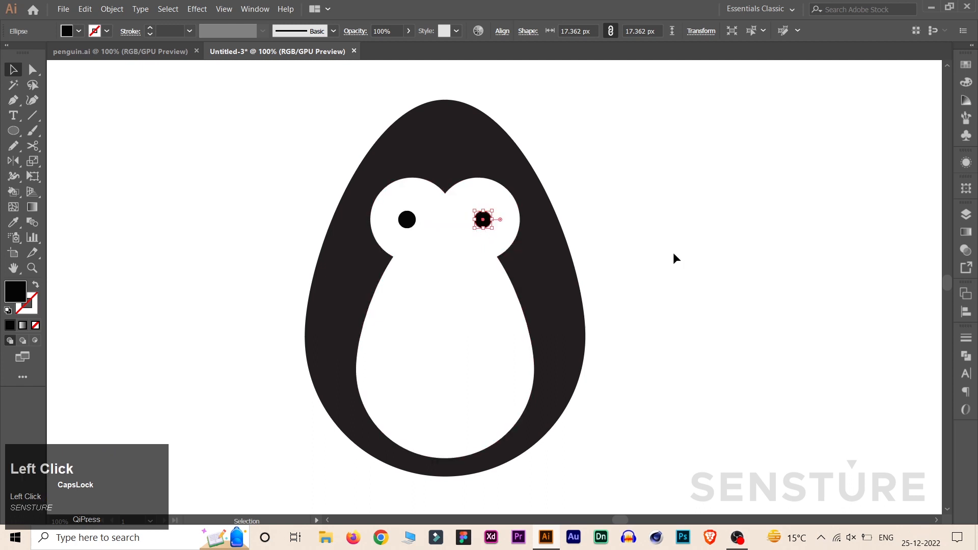
click(673, 252)
- Draw the left half of the beak as a closed triangle about 13 × 24 px with the Pen tool, centred below the eyes
click(11, 102)
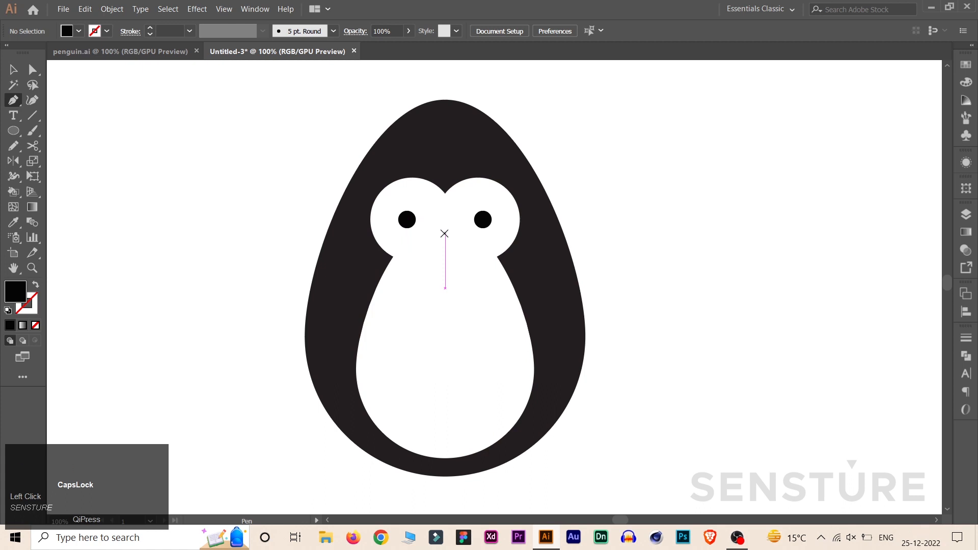
click(445, 233)
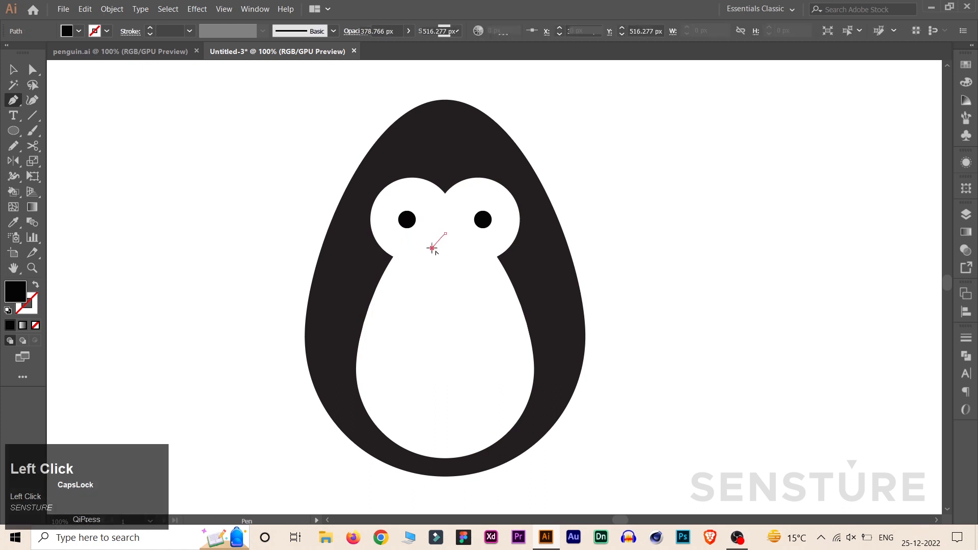
click(433, 248)
click(445, 257)
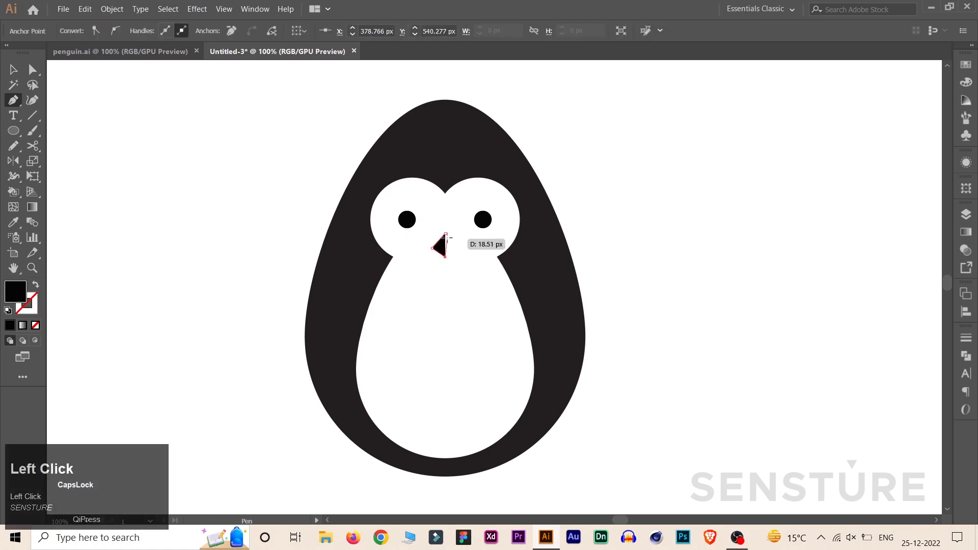
click(445, 234)
click(14, 70)
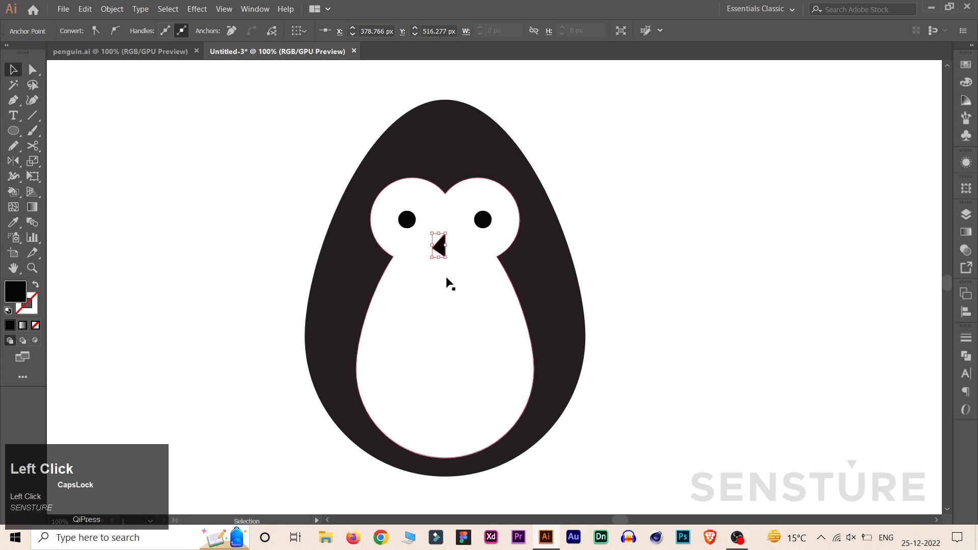
- Paste a copy of the half beak in front, reflect it across the vertical axis and place it against the right side of the original
click(85, 9)
click(107, 63)
click(85, 8)
click(115, 87)
double_click(13, 161)
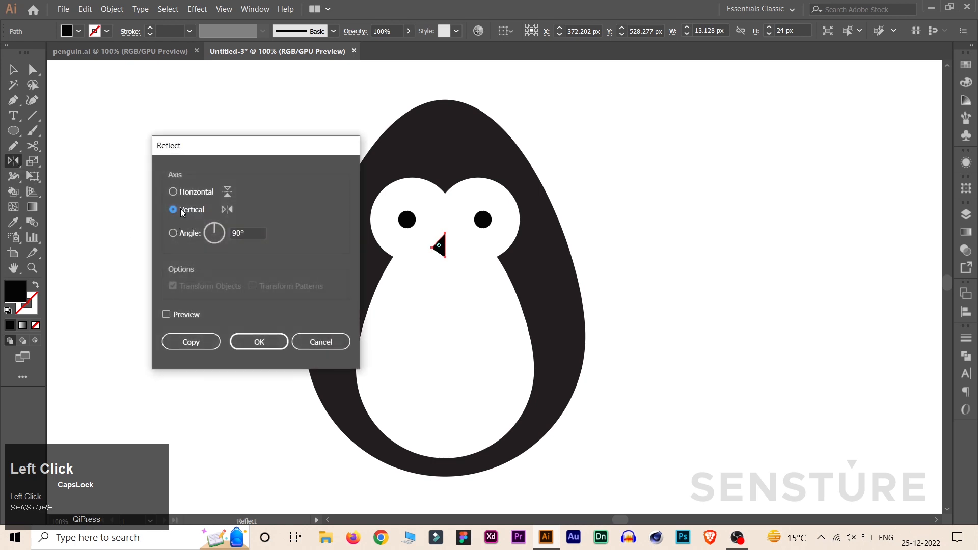
click(264, 342)
click(19, 74)
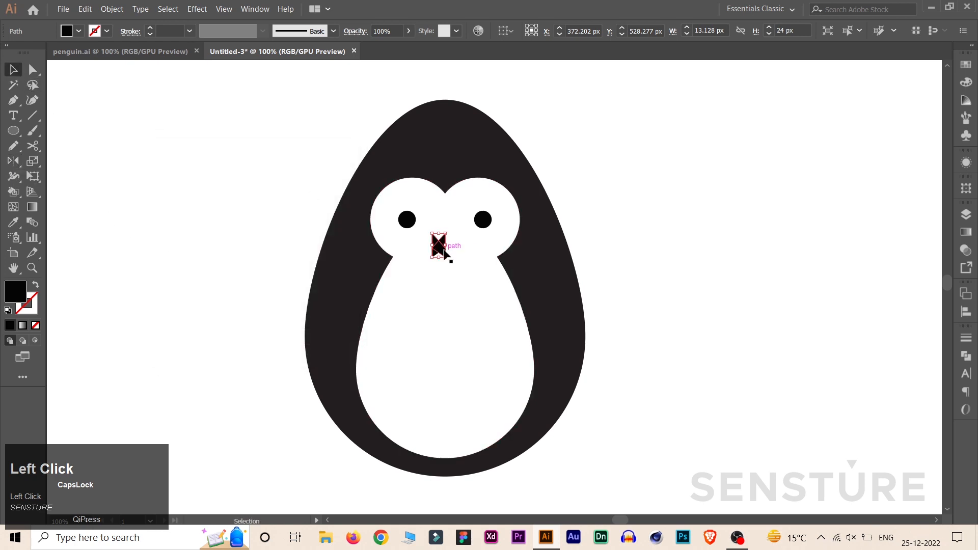
drag(437, 253, 448, 249)
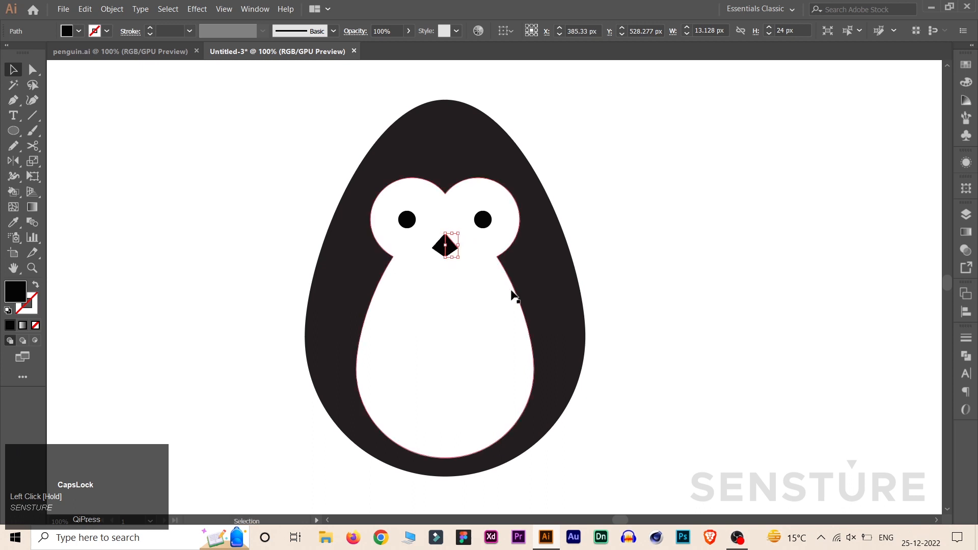
click(511, 285)
- Select both beak halves and unite them into one diamond shape with Pathfinder
click(452, 252)
shift+click(441, 249)
click(966, 363)
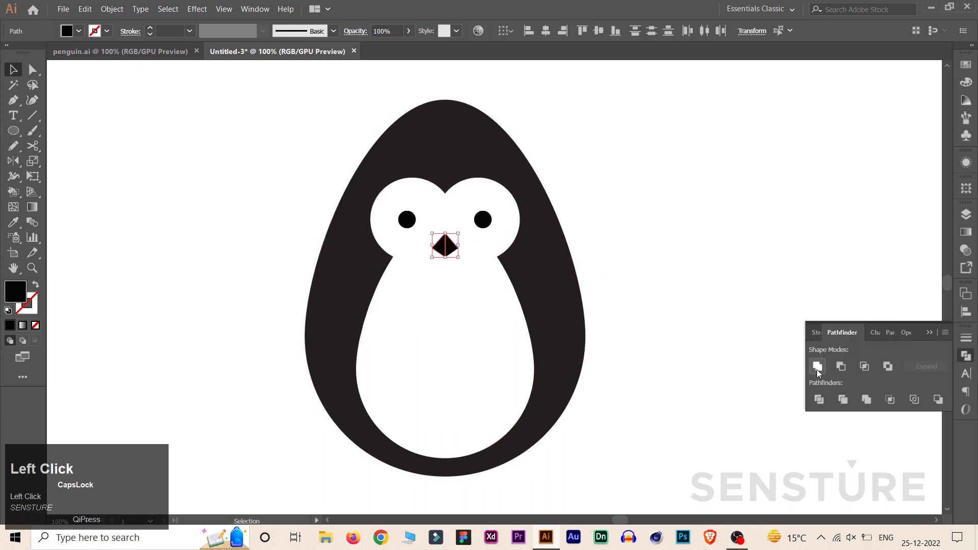
click(930, 332)
click(828, 313)
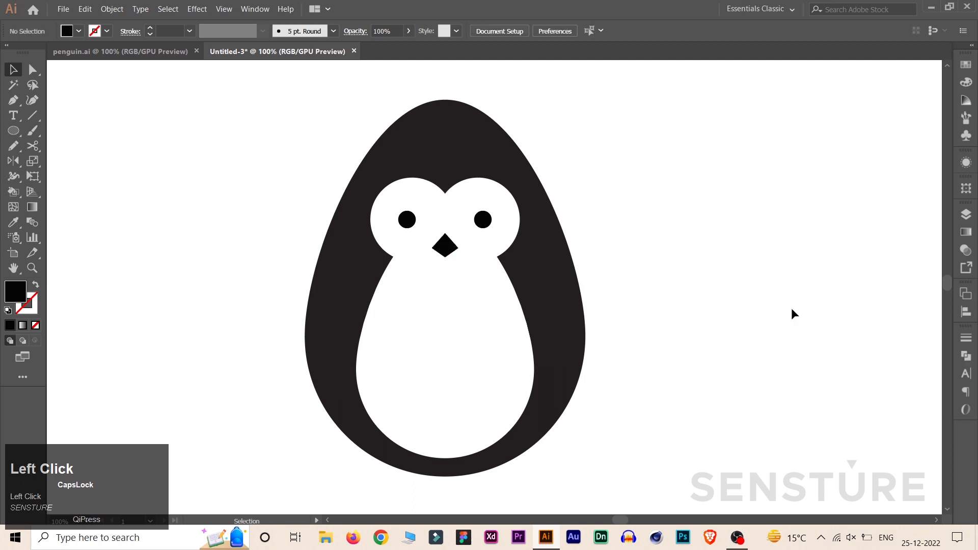
- Draw a dot about 11 px wide on the left side of the beak and duplicate it to the right side
click(15, 133)
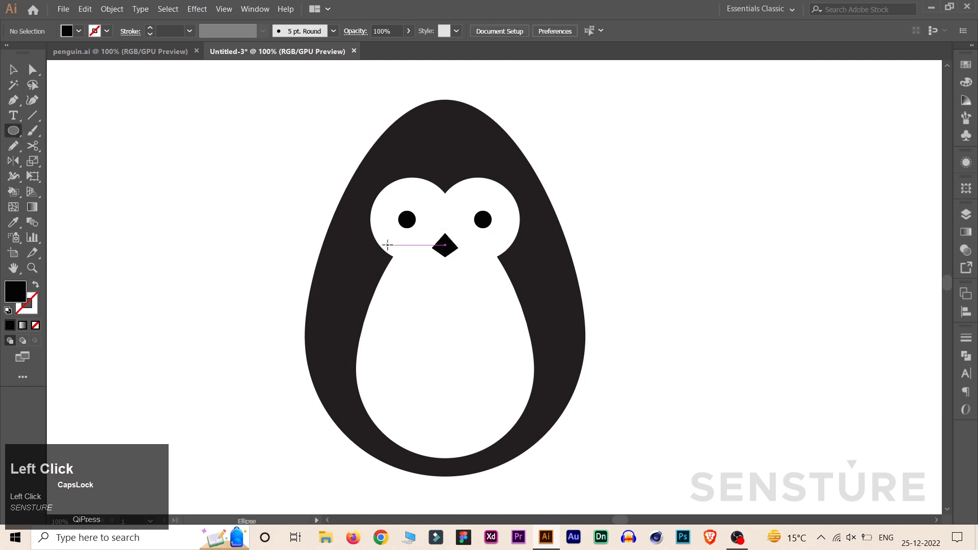
drag(415, 248, 418, 251)
click(16, 71)
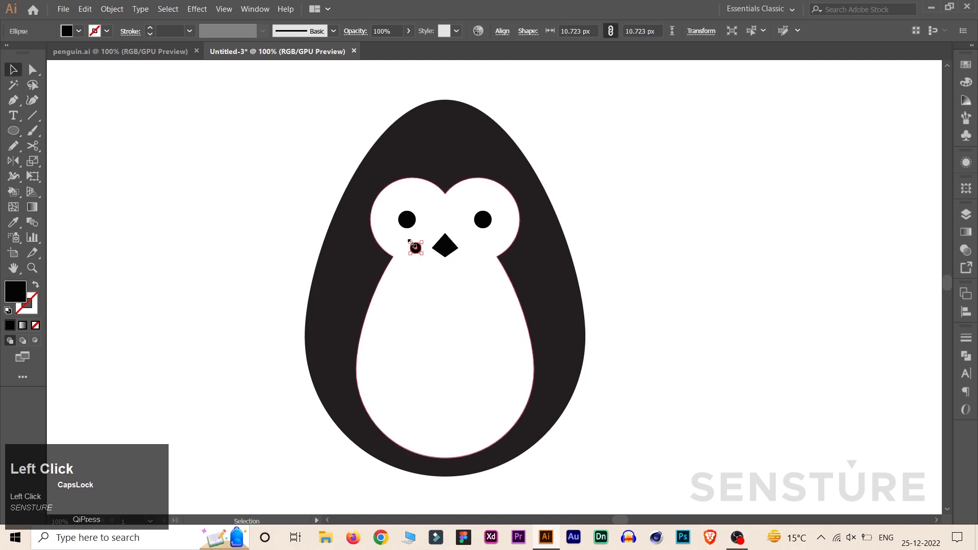
drag(416, 248, 474, 251)
click(610, 261)
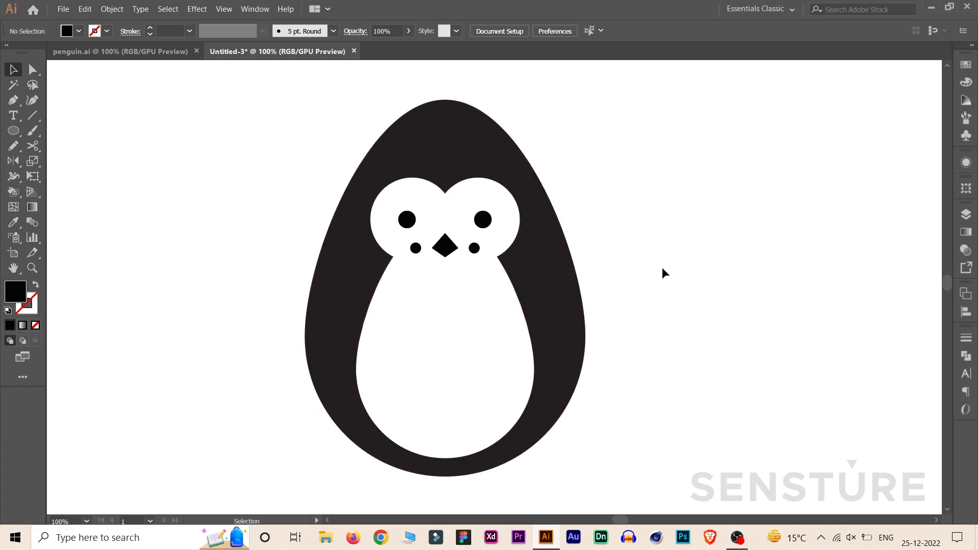
- Draw a closed three-toed foot about 71 × 43 px with the Pencil tool, below and left of the penguin's body
scroll(662, 267, down, 3)
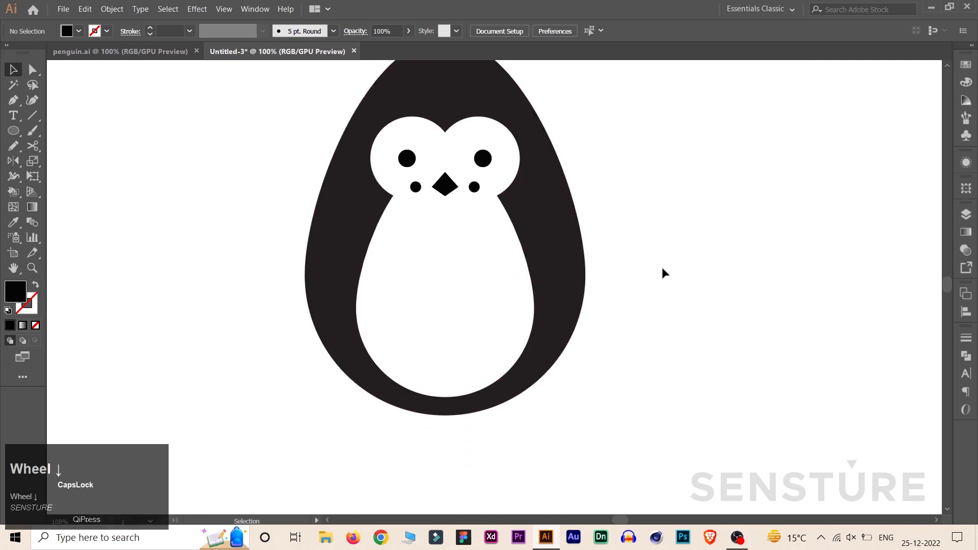
click(14, 147)
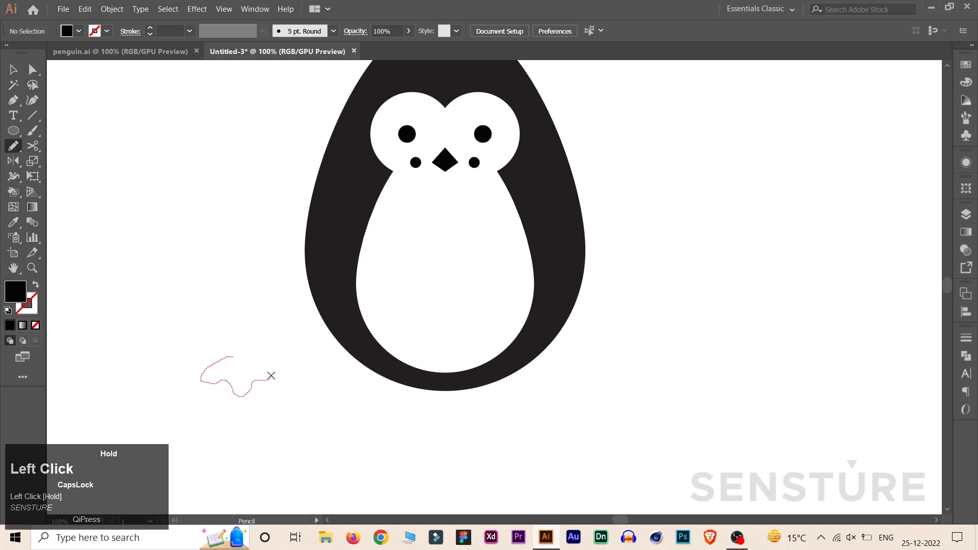
drag(249, 355, 237, 357)
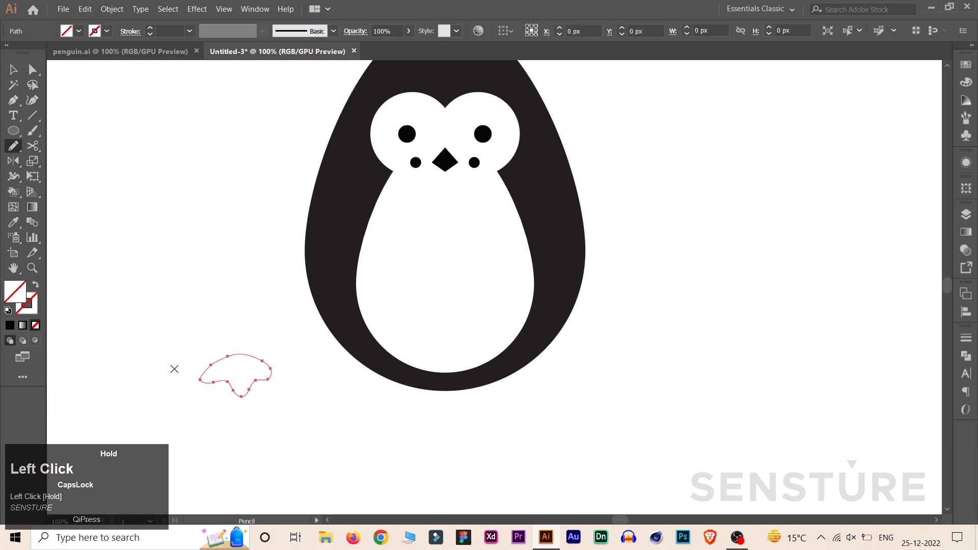
click(9, 75)
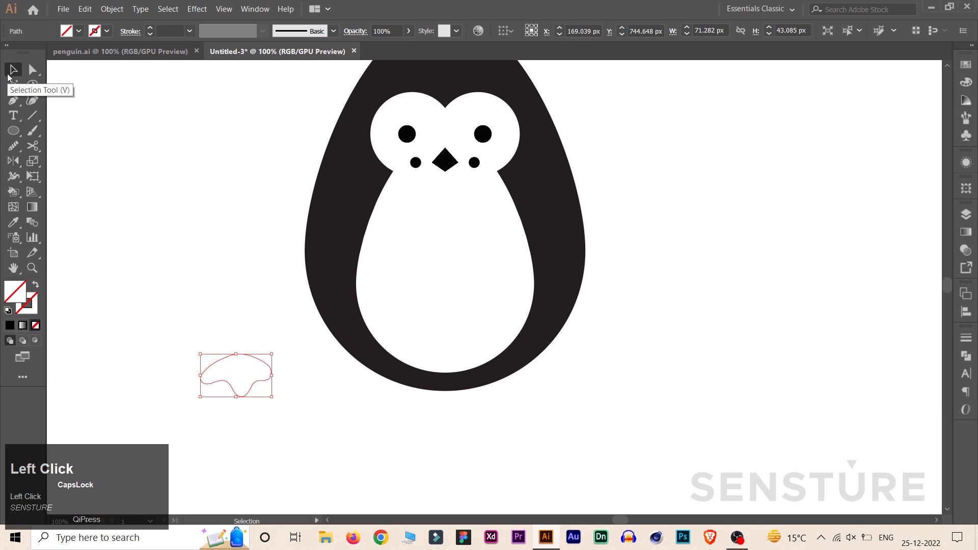
- Fill the foot shape with orange #ffa81d
double_click(20, 293)
drag(823, 393, 816, 237)
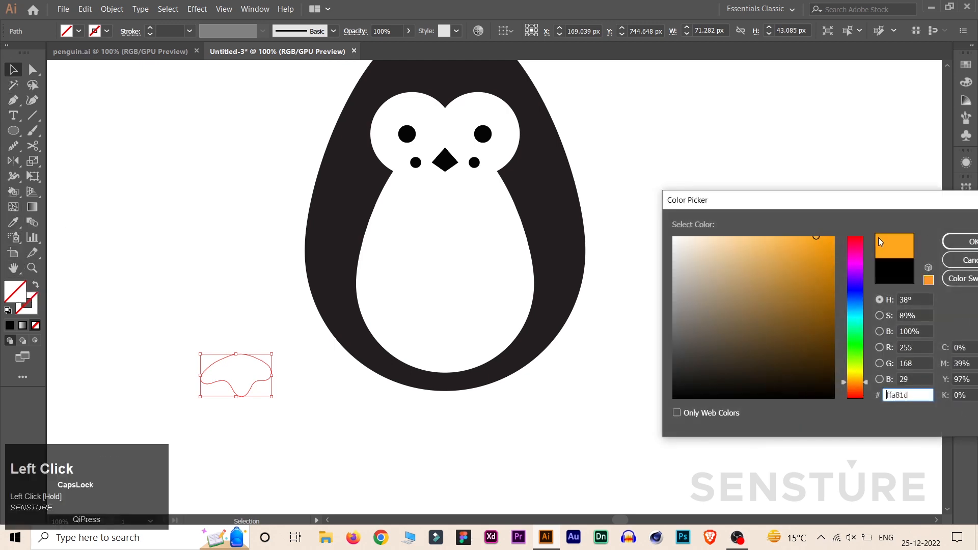
click(963, 241)
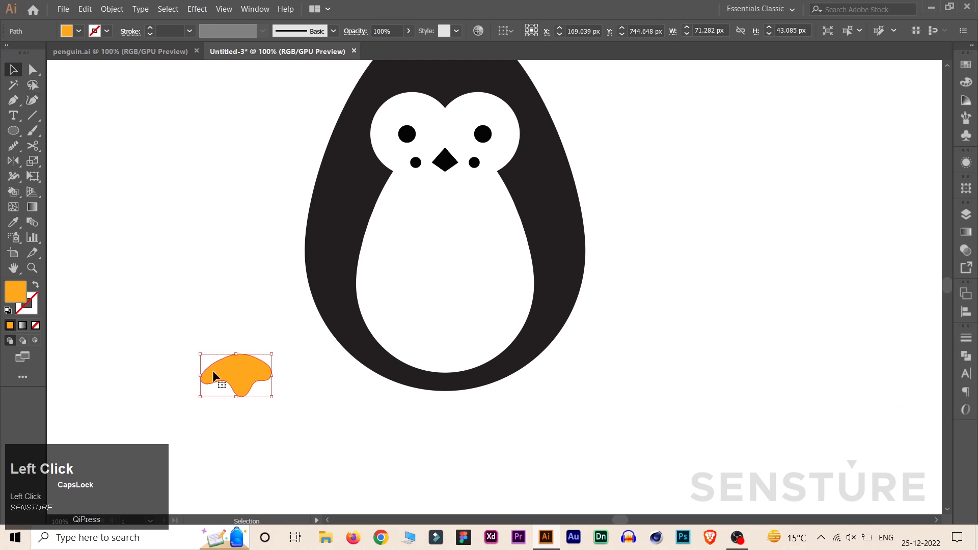
- Shrink, slightly rotate and place the foot under the body's lower left, about 62 × 38 px, and send it to the back
drag(253, 385, 437, 428)
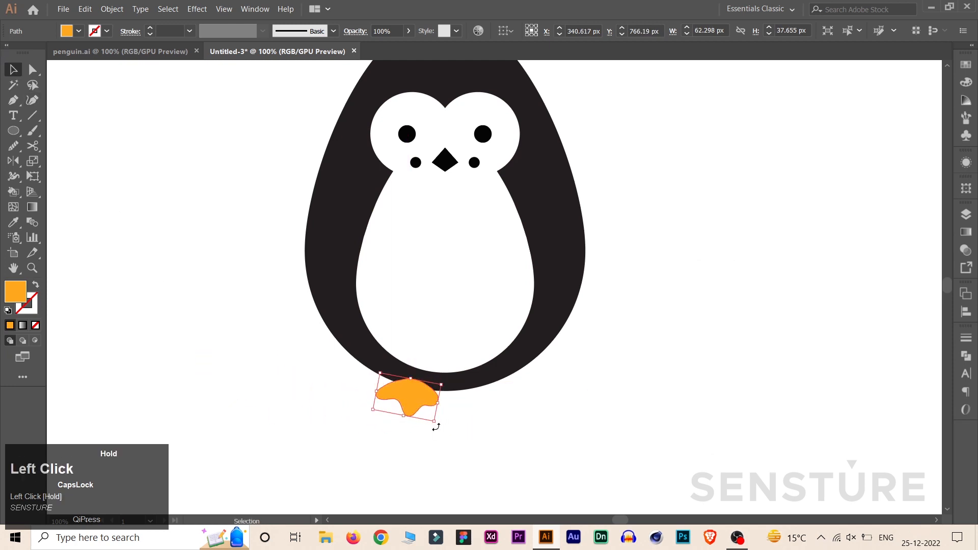
right_click(417, 406)
click(449, 343)
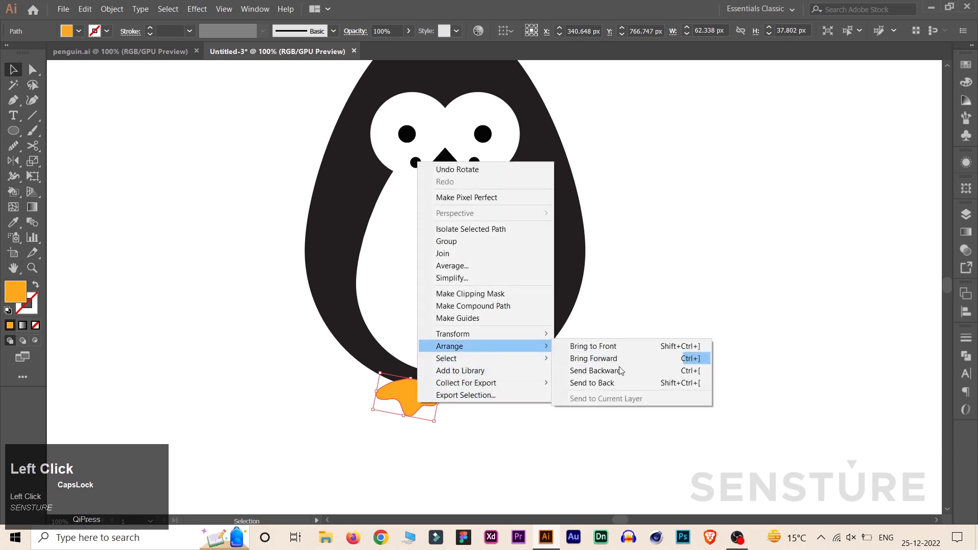
click(622, 384)
click(612, 456)
- Duplicate the foot to the right under the body and reflect the copy across the vertical axis
drag(423, 406, 494, 403)
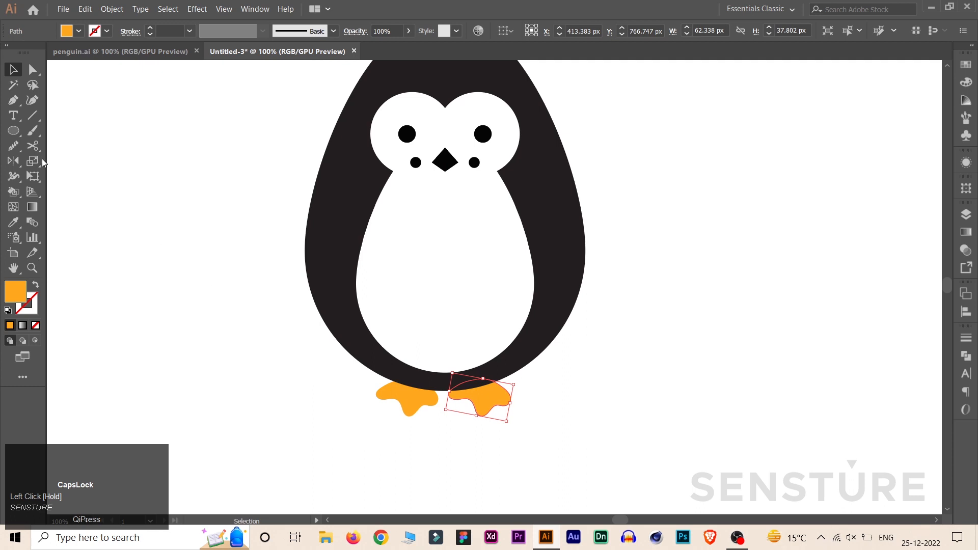
double_click(13, 161)
click(263, 343)
click(13, 69)
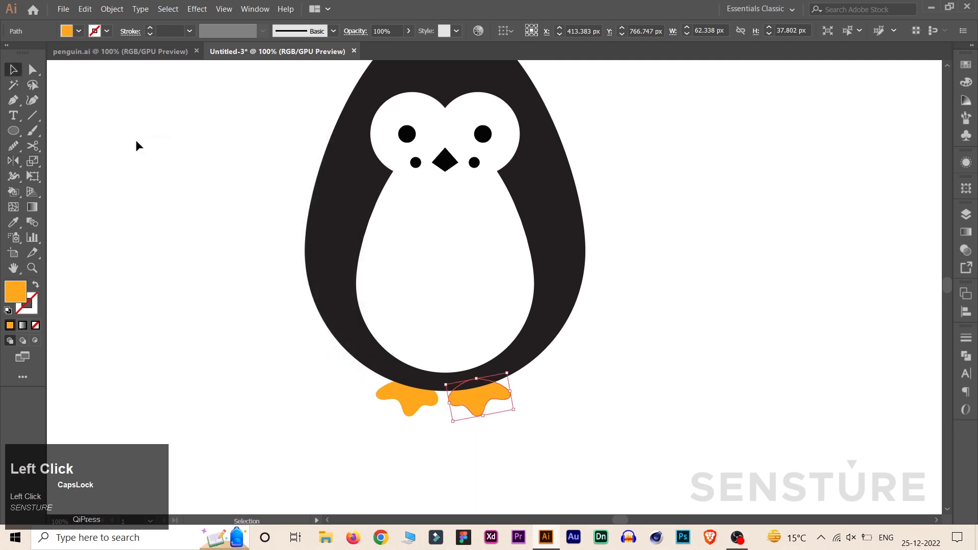
click(513, 449)
- Recolour the beak with the orange sampled from the left foot using the Eyedropper
scroll(574, 399, up, 2)
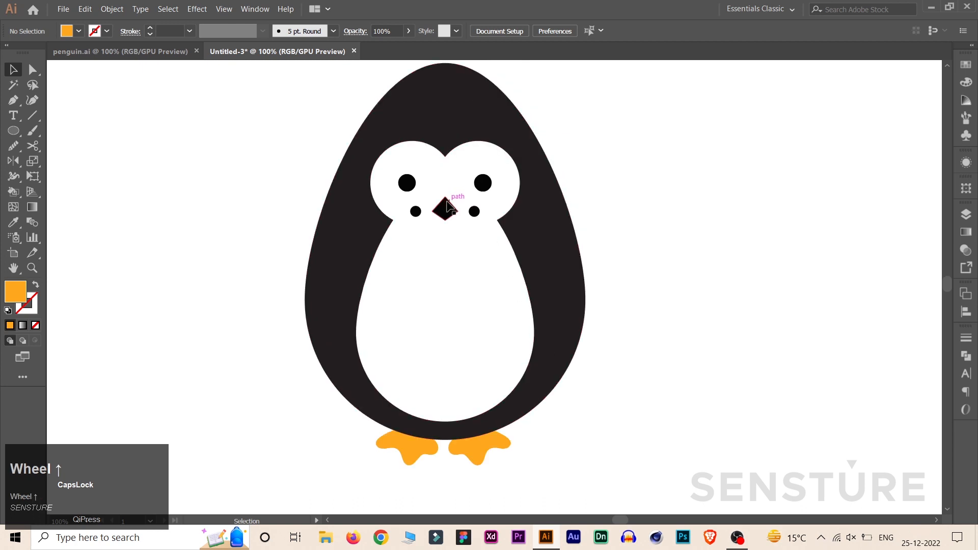
click(446, 206)
click(20, 223)
click(387, 442)
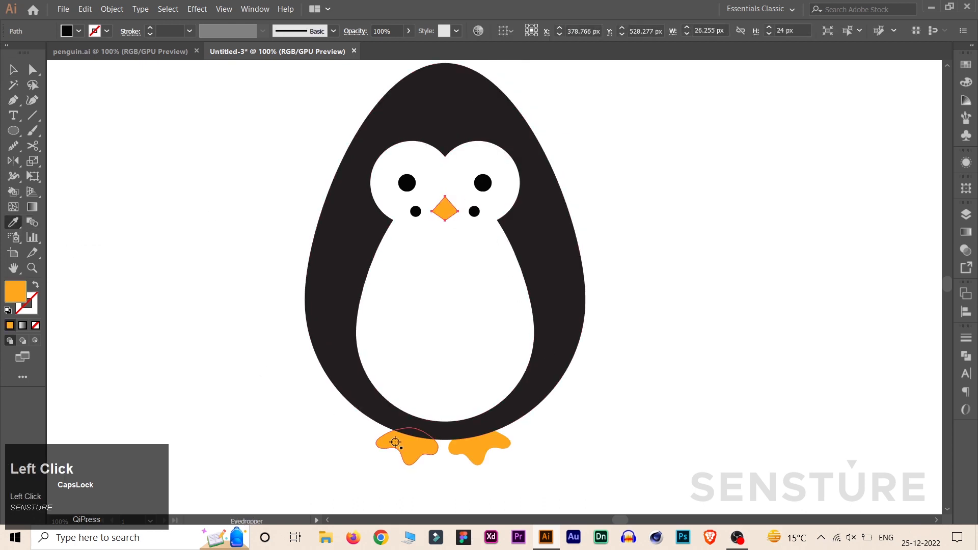
- Recolour the two small cheek dots beside the beak pink
click(14, 70)
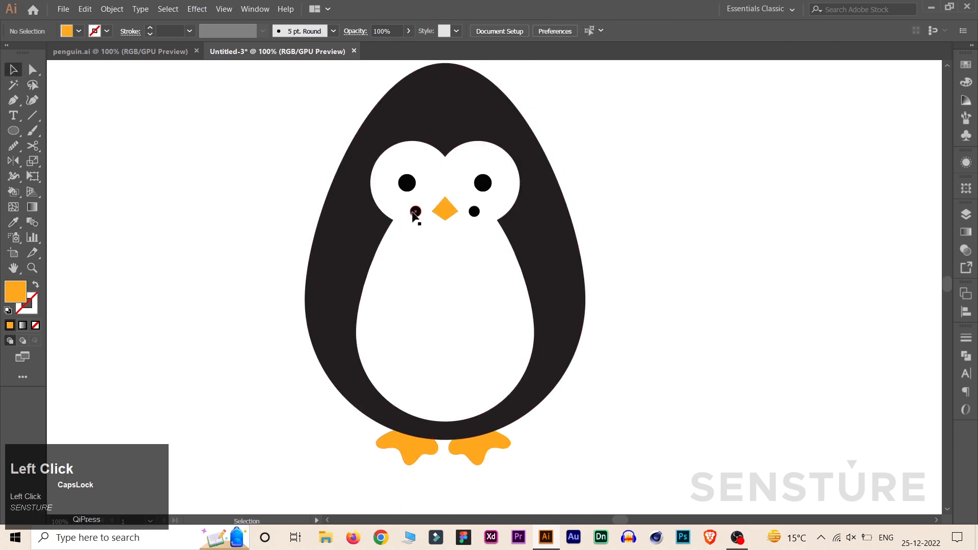
click(416, 211)
shift+click(474, 211)
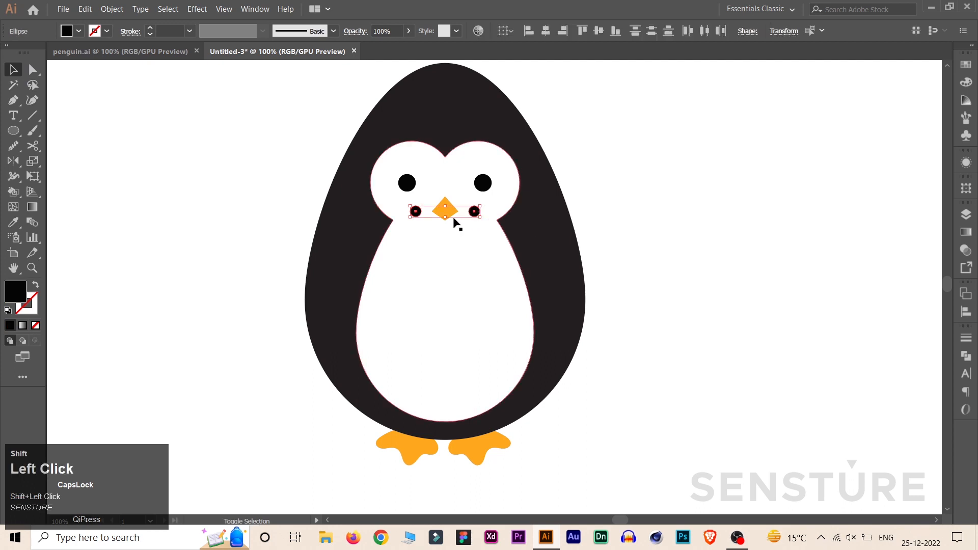
double_click(25, 291)
drag(786, 236, 754, 236)
drag(854, 369, 855, 241)
click(963, 242)
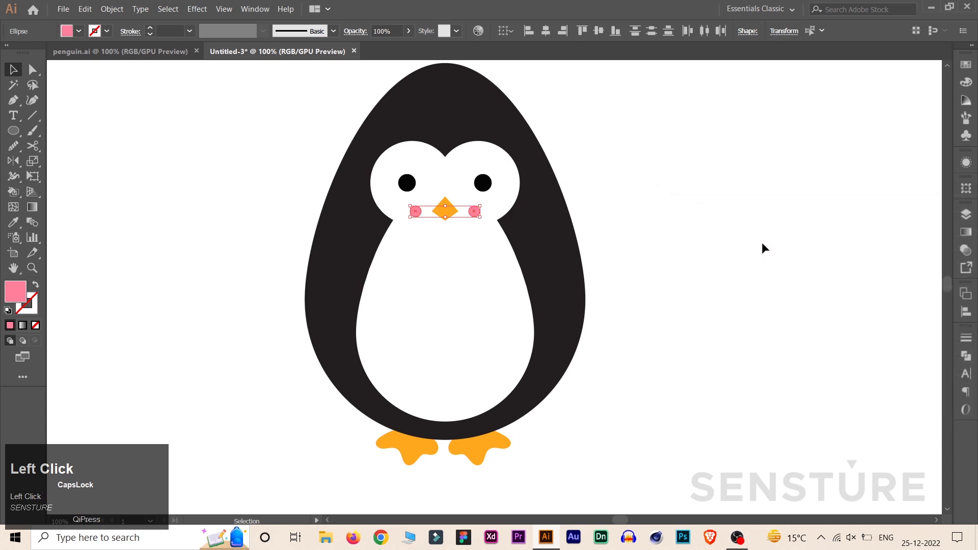
click(220, 224)
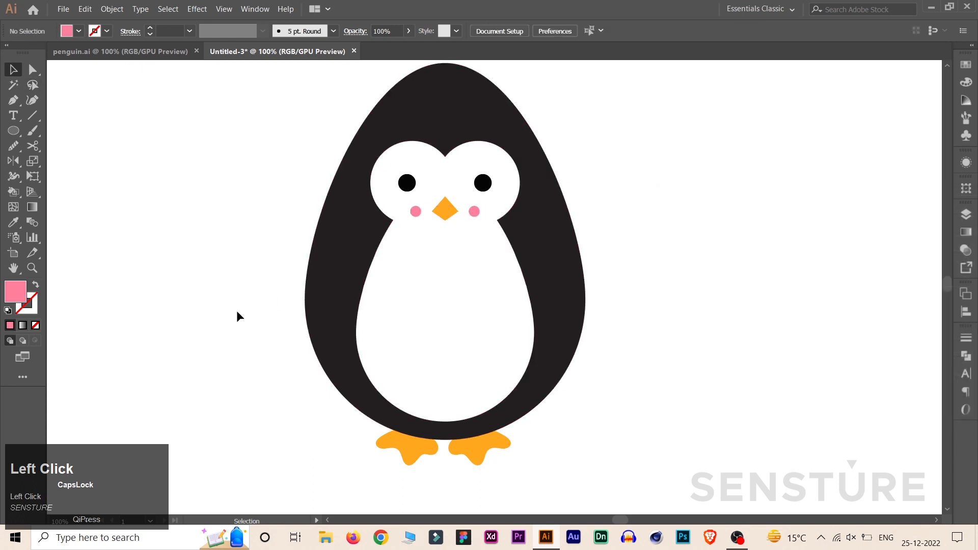
- Draw a tall ellipse about 55 × 172 px beside the body's left side and fill it with the sampled body colour
click(11, 131)
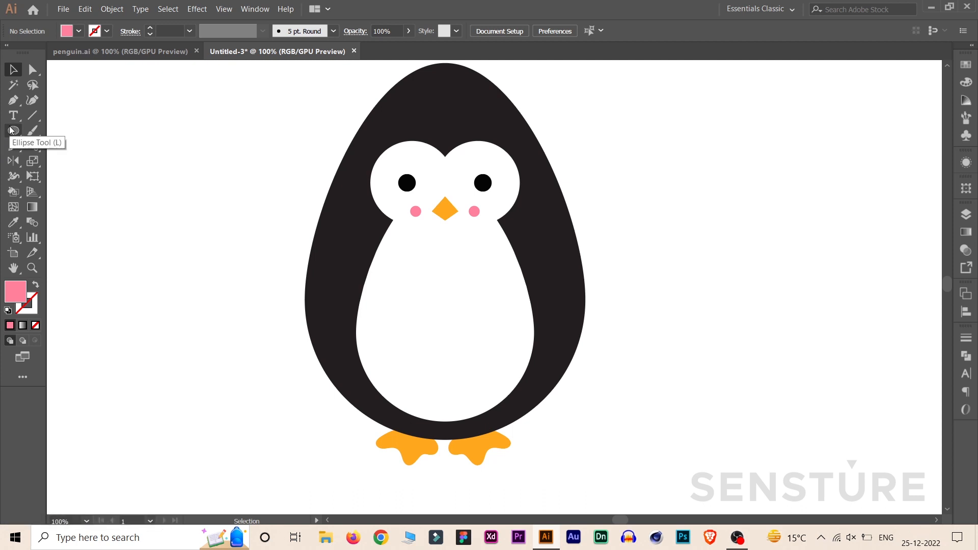
drag(148, 187, 204, 358)
key(i)
click(308, 261)
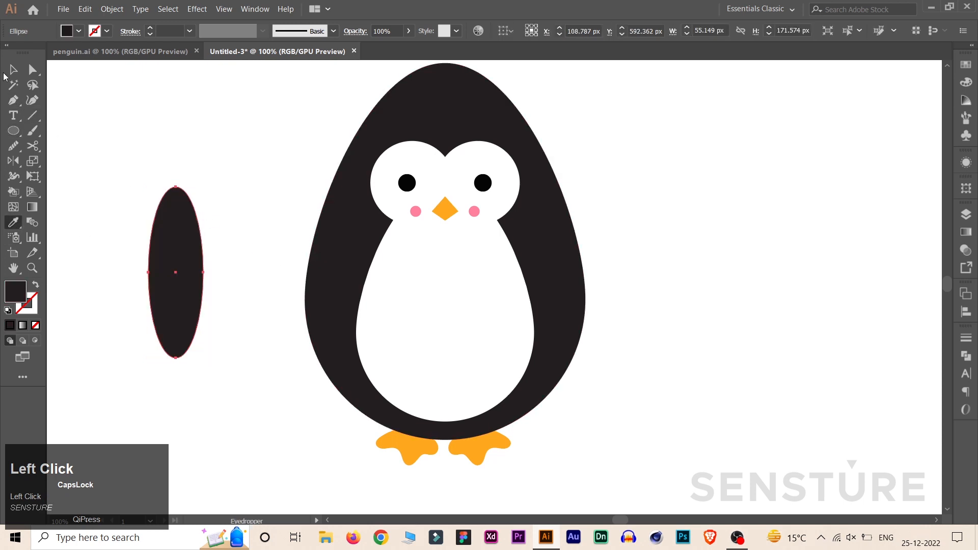
click(13, 70)
click(108, 102)
- Draw a straight vertical path between the ellipse's upper and lower anchors and split the ellipse along it with Pathfinder Divide
click(13, 99)
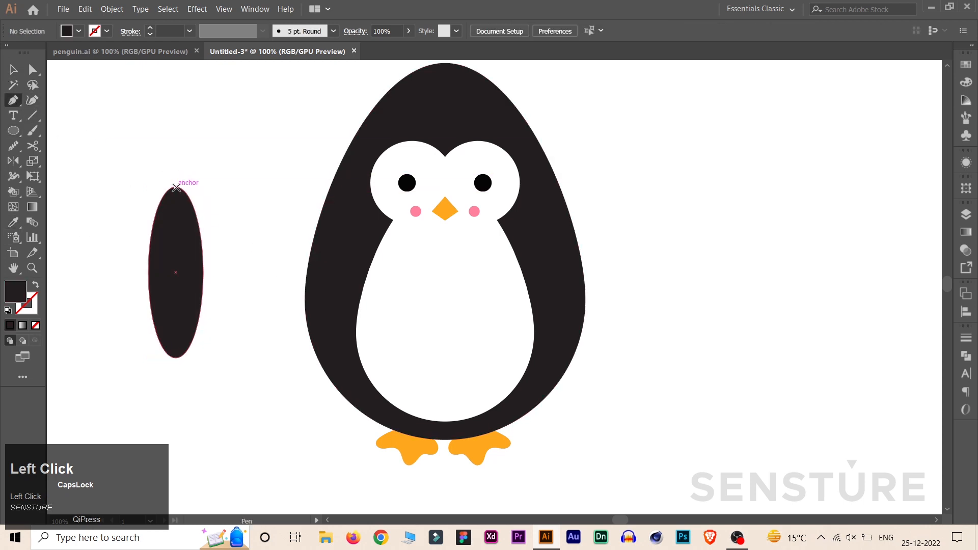
click(176, 187)
shift+click(176, 358)
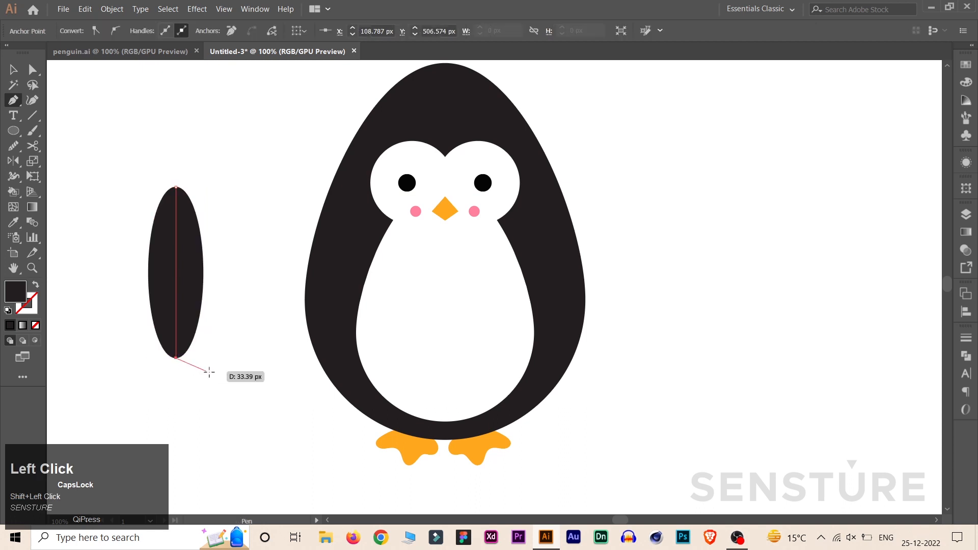
key(v)
drag(239, 374, 149, 275)
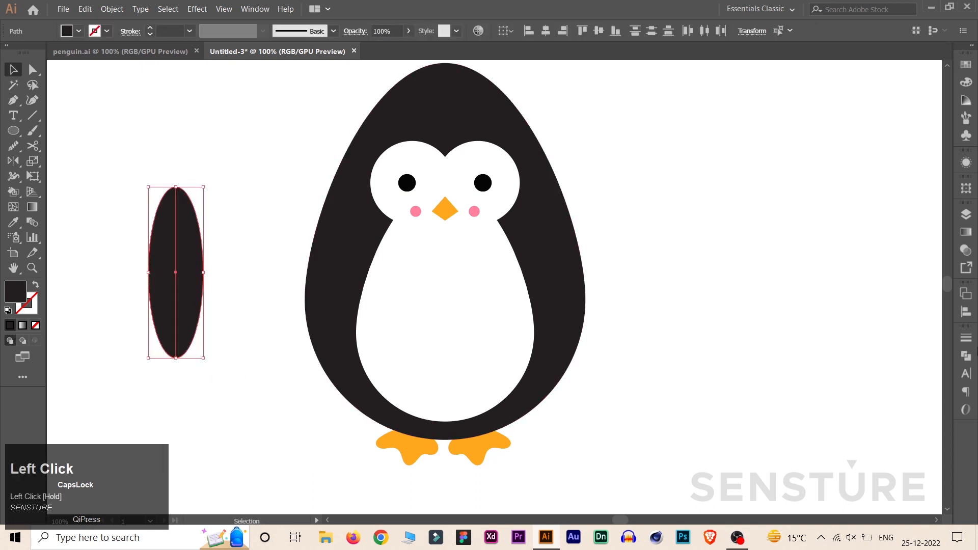
click(968, 360)
click(819, 400)
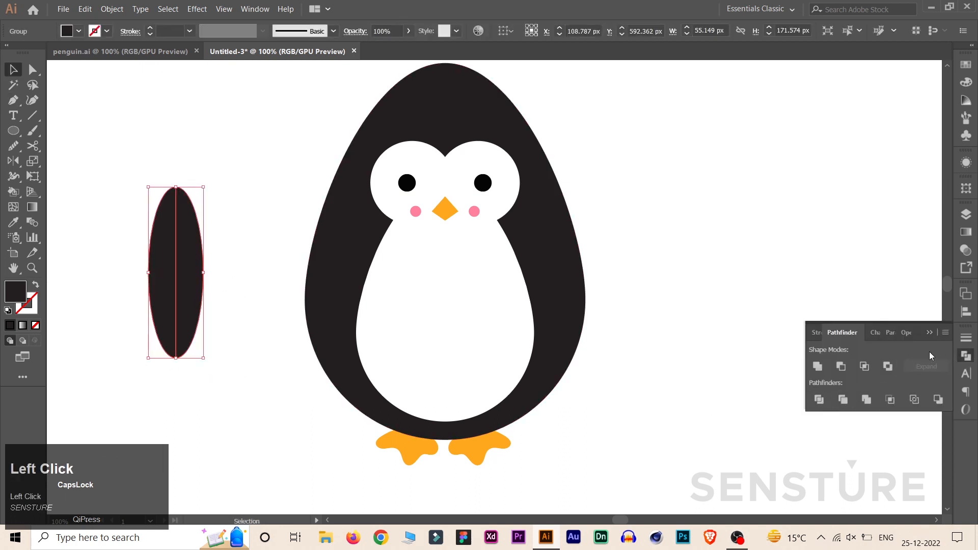
click(930, 333)
- Ungroup the divided ellipse and fill its right half with grey #999999
right_click(177, 293)
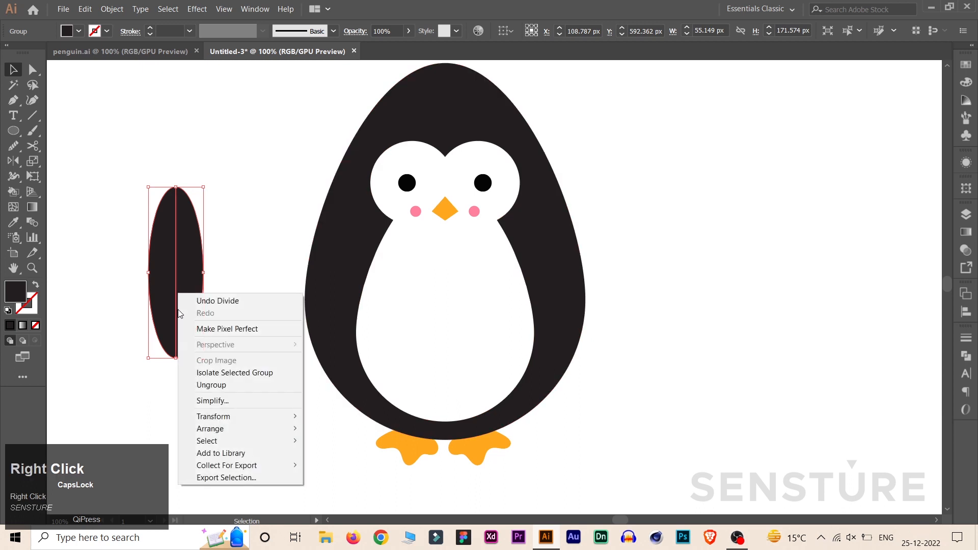
click(202, 389)
click(200, 392)
click(197, 332)
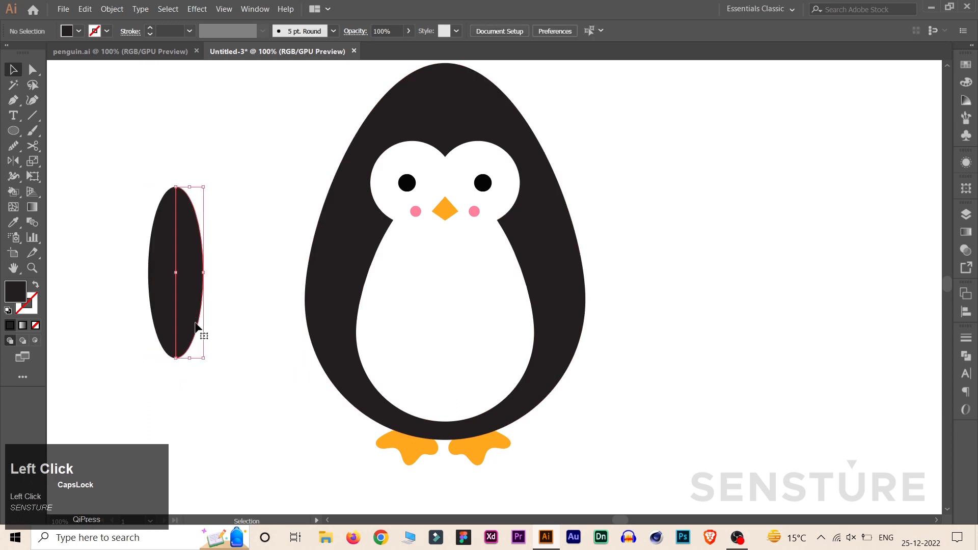
double_click(18, 296)
drag(681, 343, 672, 301)
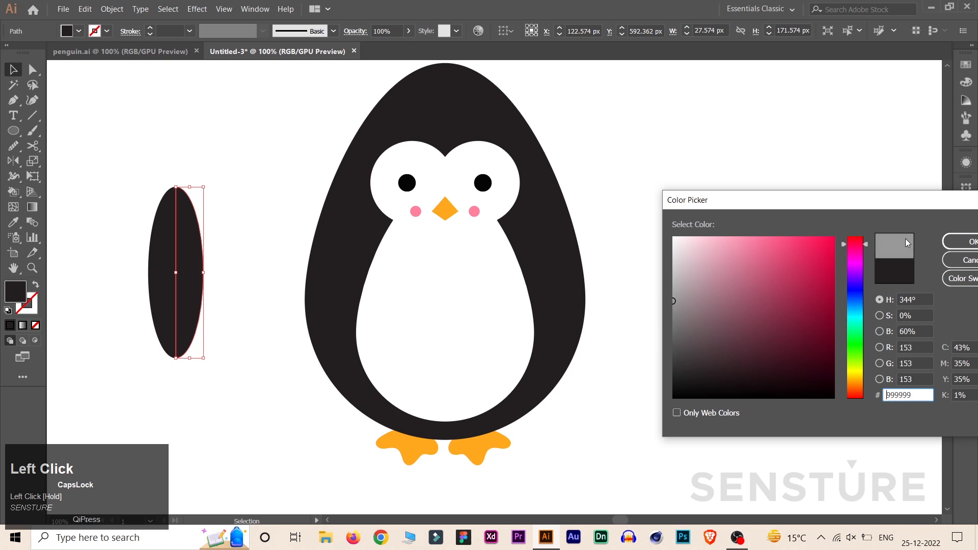
click(959, 242)
- Rotate both ellipse halves about 45° clockwise and move them against the body's left side as a flipper
drag(129, 161, 245, 307)
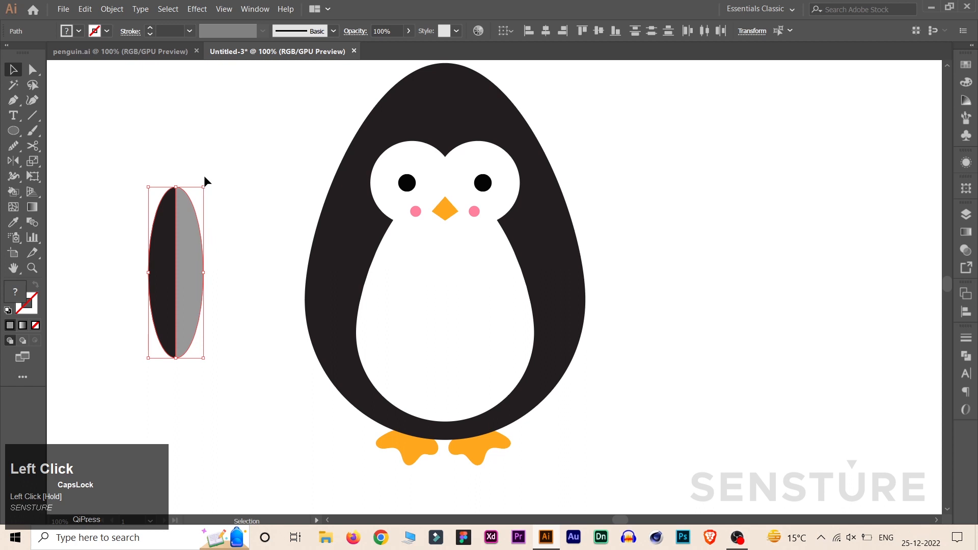
drag(208, 183, 249, 209)
drag(216, 253, 332, 257)
- Send the left flipper to the back and nudge it slightly up and left
right_click(298, 285)
mouse_move(364, 459)
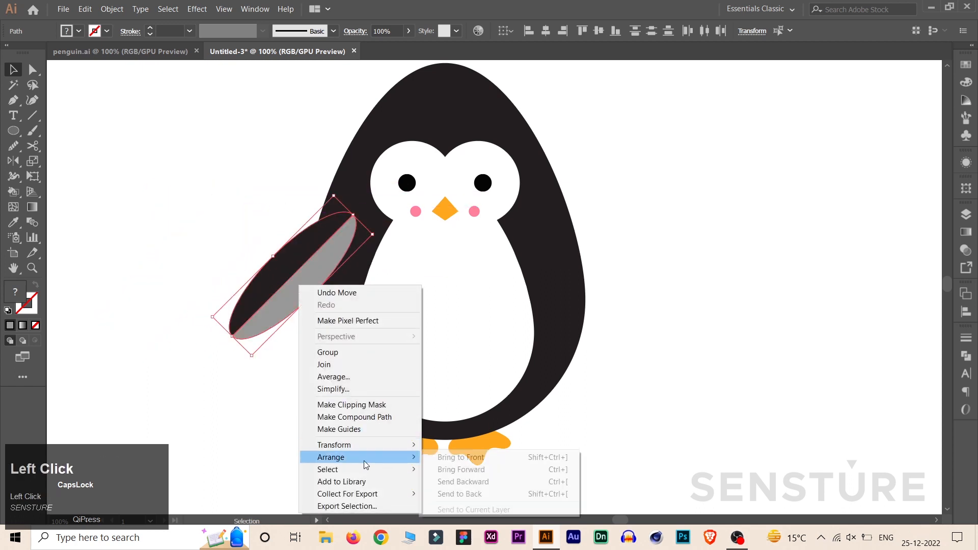
click(475, 494)
drag(283, 292, 279, 282)
click(217, 387)
- Copy both halves of the left flipper and paste them in front at the same place
drag(240, 247, 261, 346)
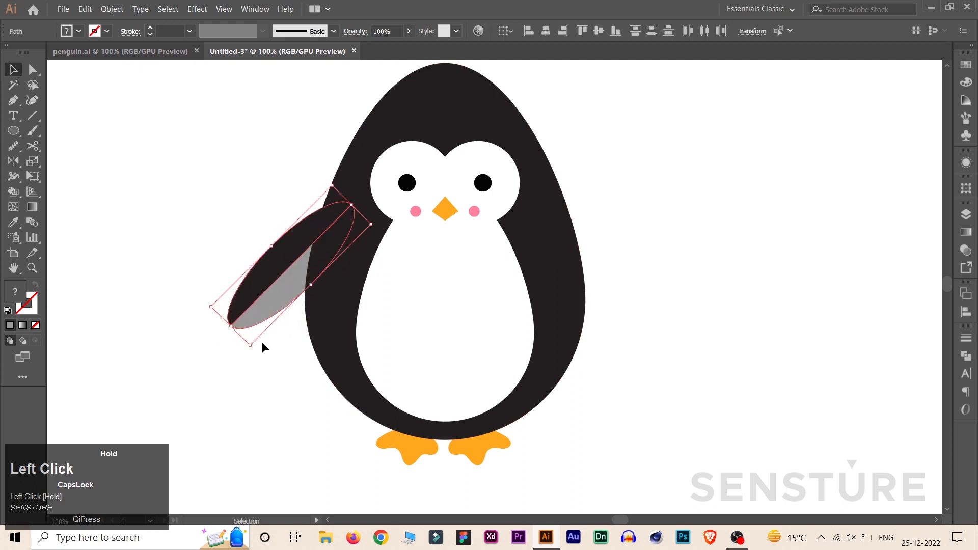
click(85, 9)
click(104, 63)
click(85, 8)
click(112, 91)
- Reflect the flipper copy across the vertical axis and move it to the body's right side, symmetric to the left one
click(11, 161)
double_click(11, 162)
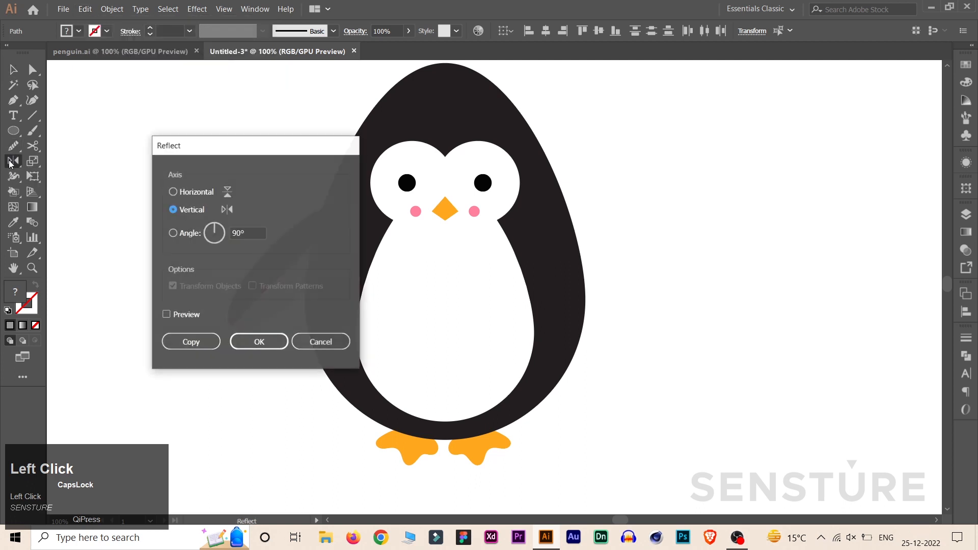
click(268, 347)
click(13, 70)
drag(291, 275, 596, 313)
click(682, 394)
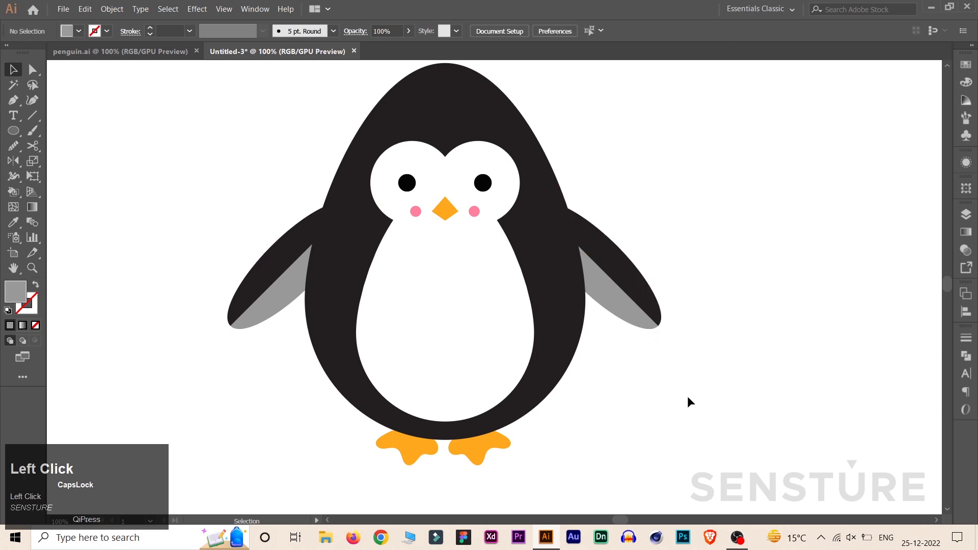
- Draw a white rectangle about 234 × 39 px left of the penguin and round its two upper corners to about 39 px
scroll(687, 396, up, 1)
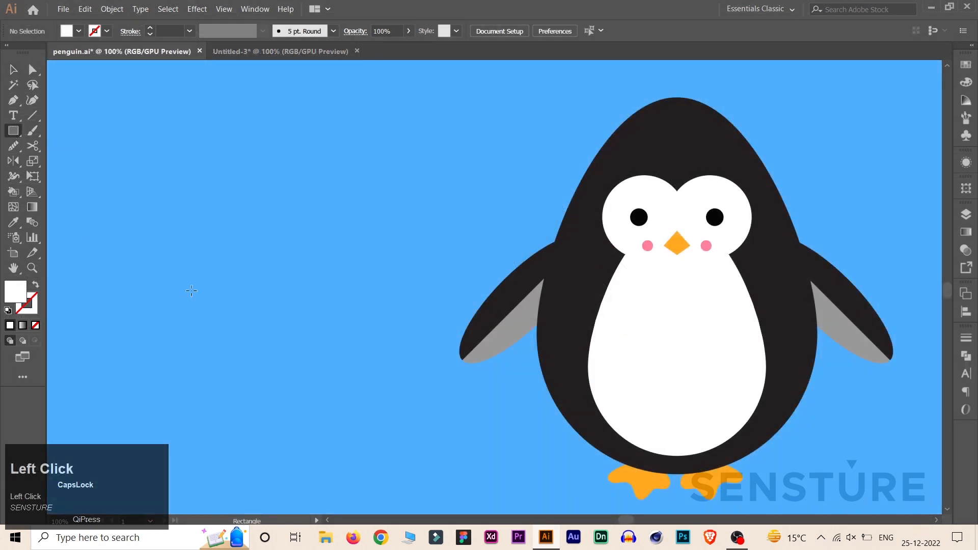
drag(146, 267, 380, 306)
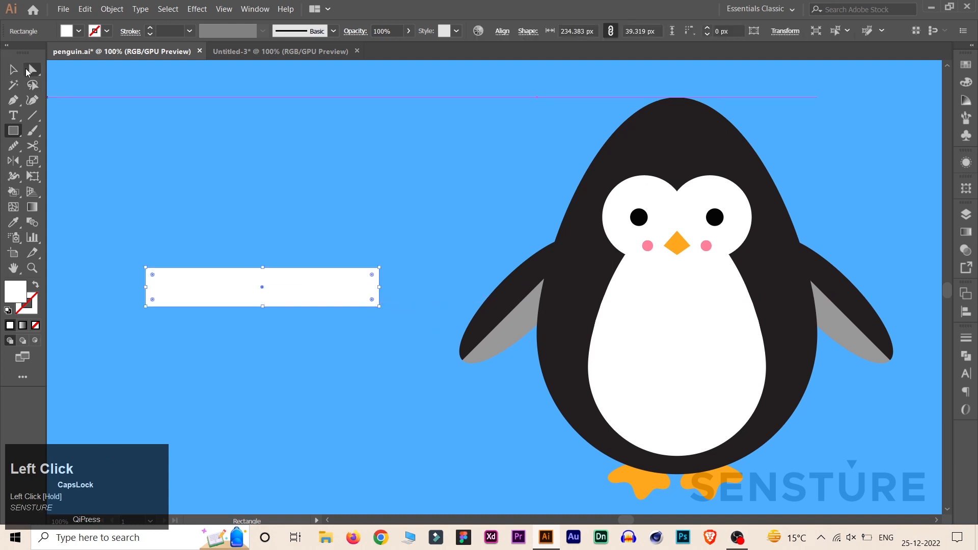
click(29, 72)
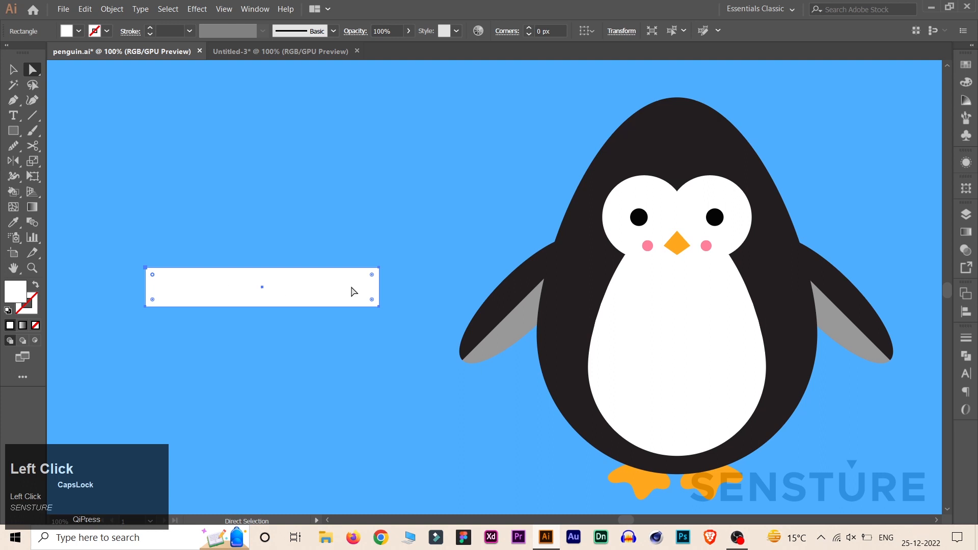
drag(372, 275, 356, 358)
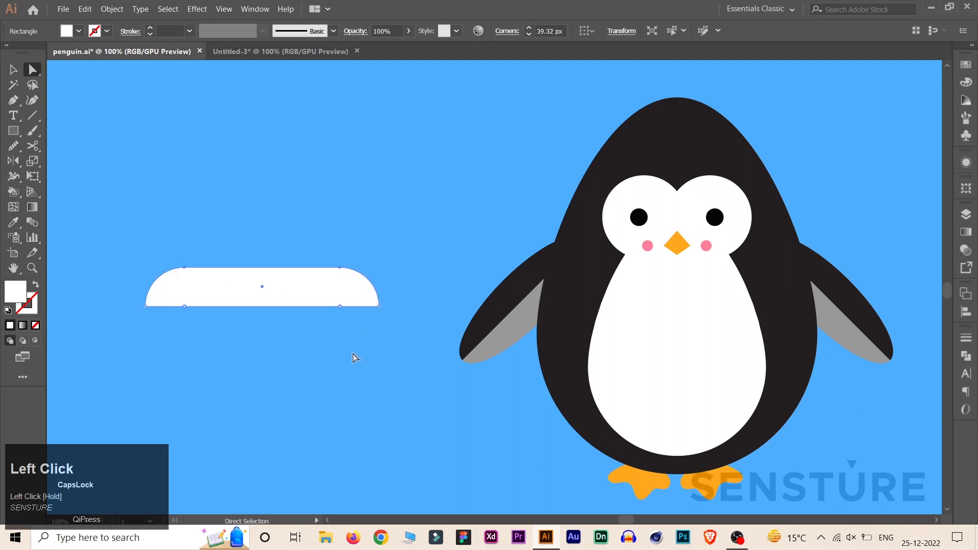
- Move the rounded white hat brim slightly down and to the left
click(13, 70)
drag(286, 273, 306, 323)
click(324, 263)
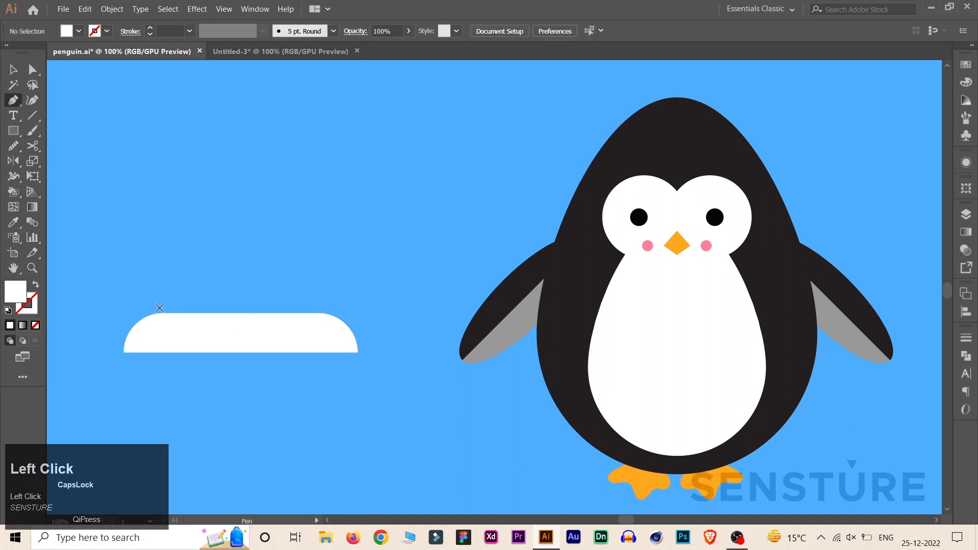
- Draw a closed Santa hat shape above the brim with the Pen tool, about 195 × 176 px, with its tip curling right
click(143, 324)
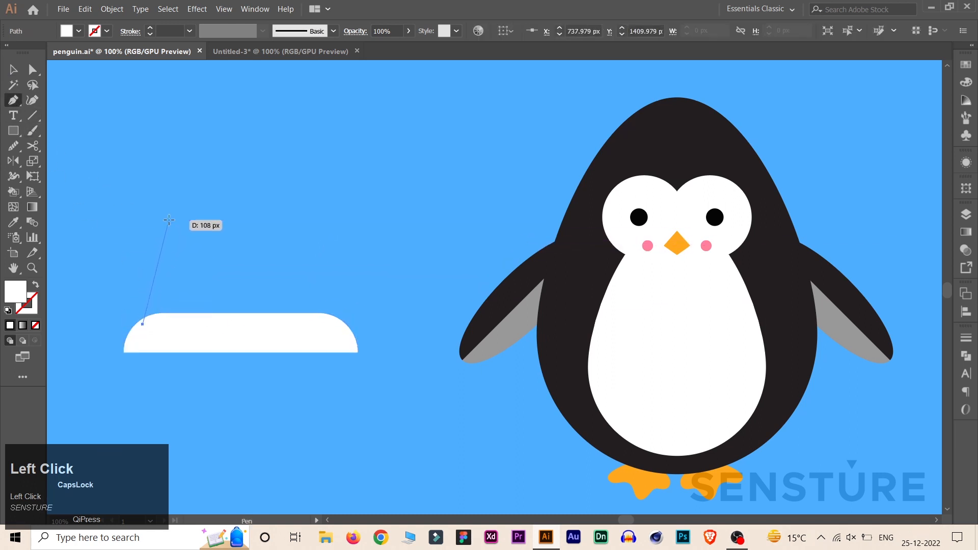
drag(175, 199, 278, 165)
drag(304, 198, 325, 203)
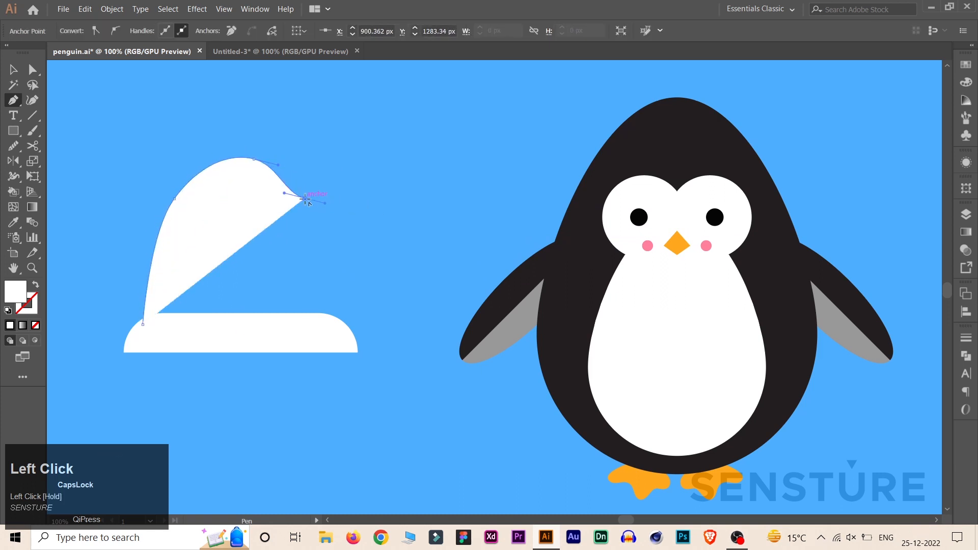
click(337, 193)
drag(305, 214, 302, 261)
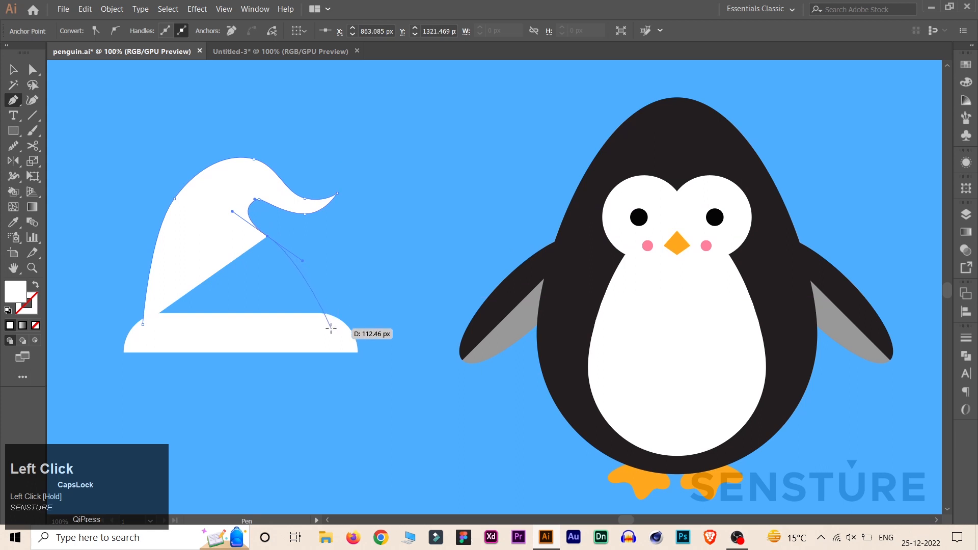
drag(330, 327, 329, 325)
click(331, 328)
click(188, 333)
click(143, 324)
click(17, 73)
click(80, 92)
- Draw a white pom-pom circle about 34 px in diameter centred on the hat's tip
click(16, 134)
drag(340, 191, 357, 208)
key(v)
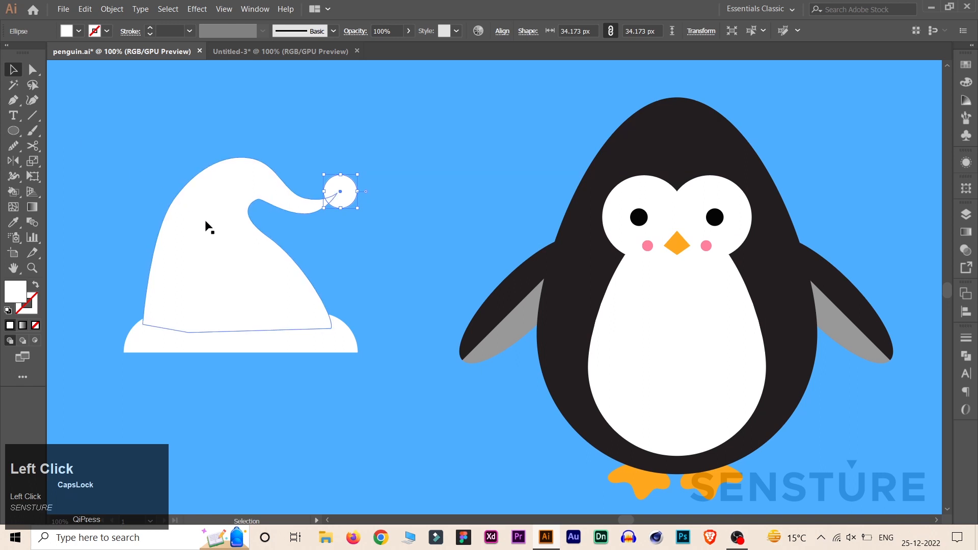
- Fill the hat shape with bright red, about #ff0613
click(208, 227)
double_click(22, 291)
drag(801, 263, 840, 242)
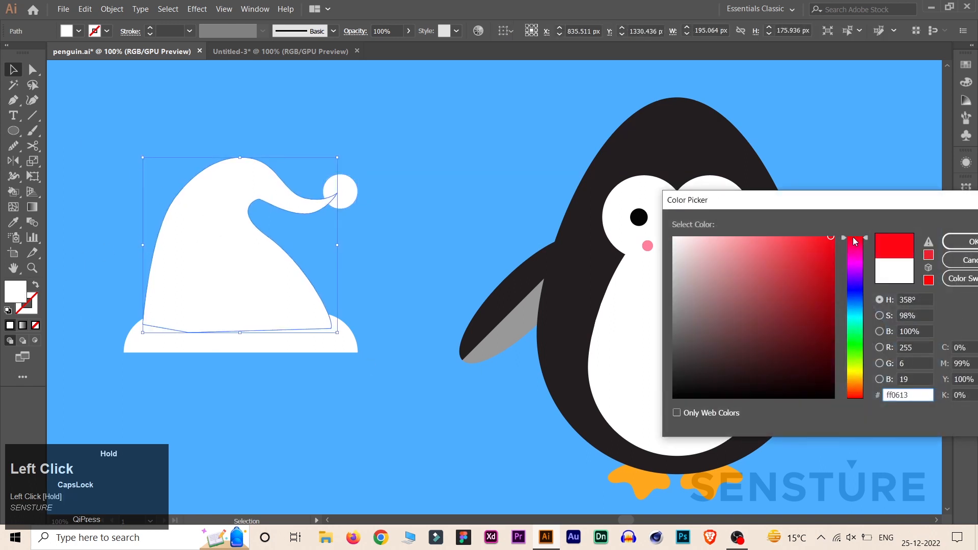
click(962, 243)
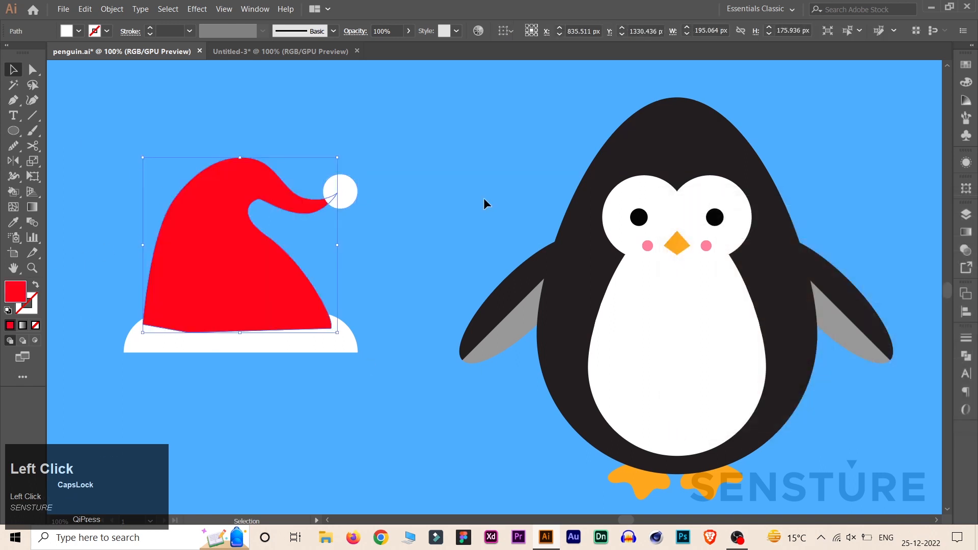
click(142, 92)
- Bring the white brim to the front so it overlaps the hat's lower edge
click(347, 346)
right_click(347, 346)
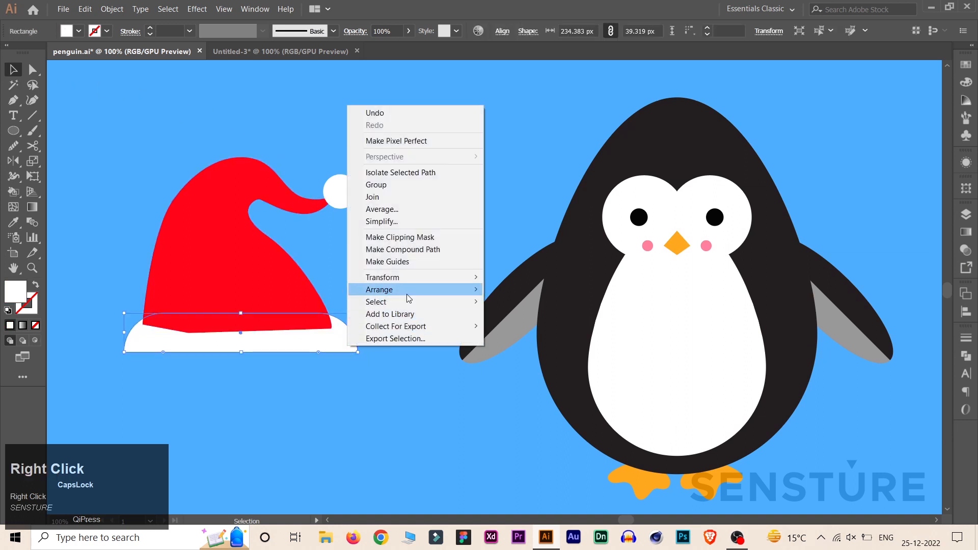
mouse_move(407, 295)
click(519, 285)
- Apply a Roughen effect to the brim and pom-pom with relative size 1%, detail about 97/in and corner points
click(290, 331)
shift+click(340, 196)
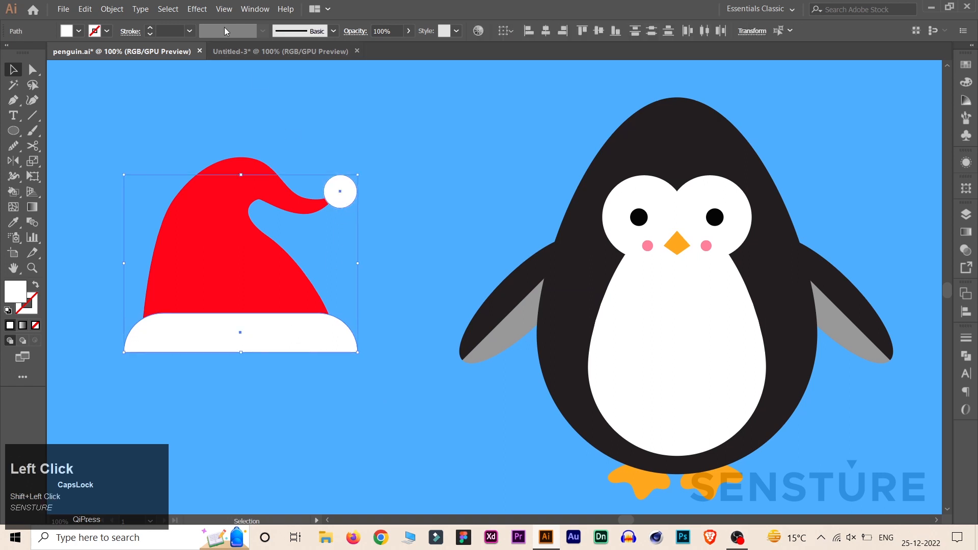
click(197, 9)
mouse_move(235, 123)
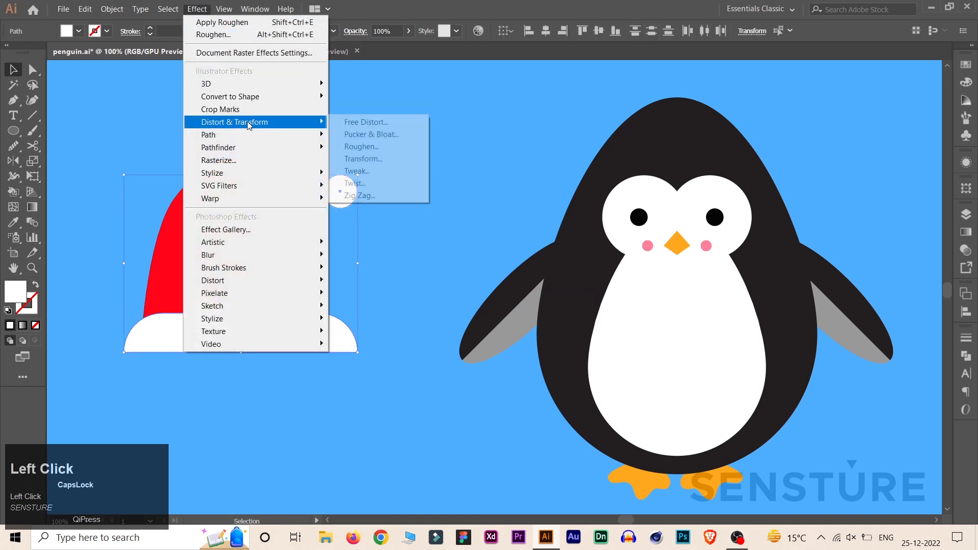
click(377, 146)
click(737, 306)
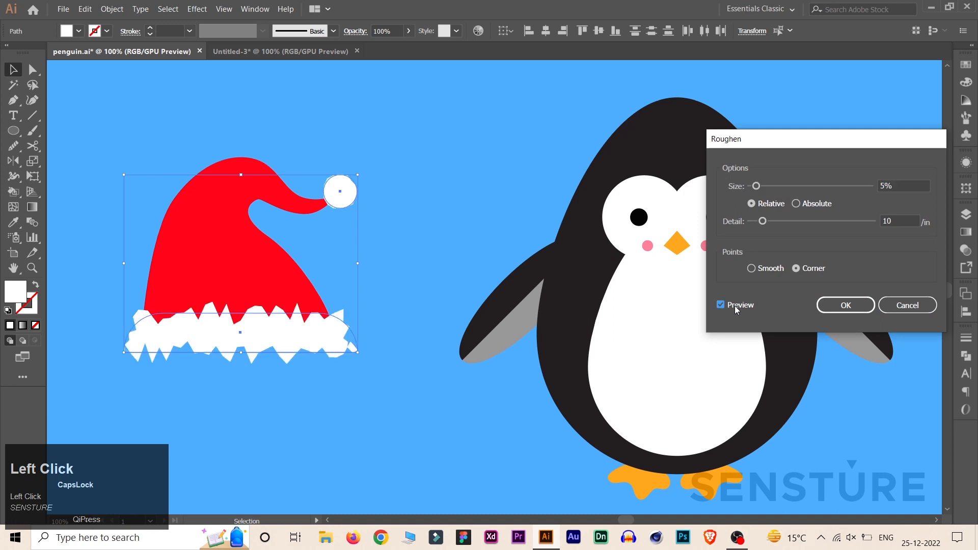
drag(760, 223, 824, 232)
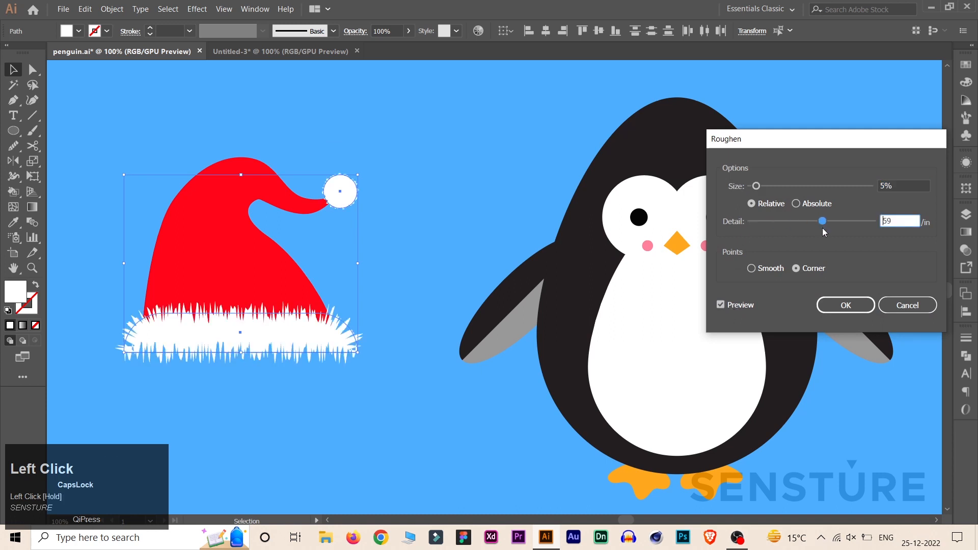
drag(754, 190, 753, 188)
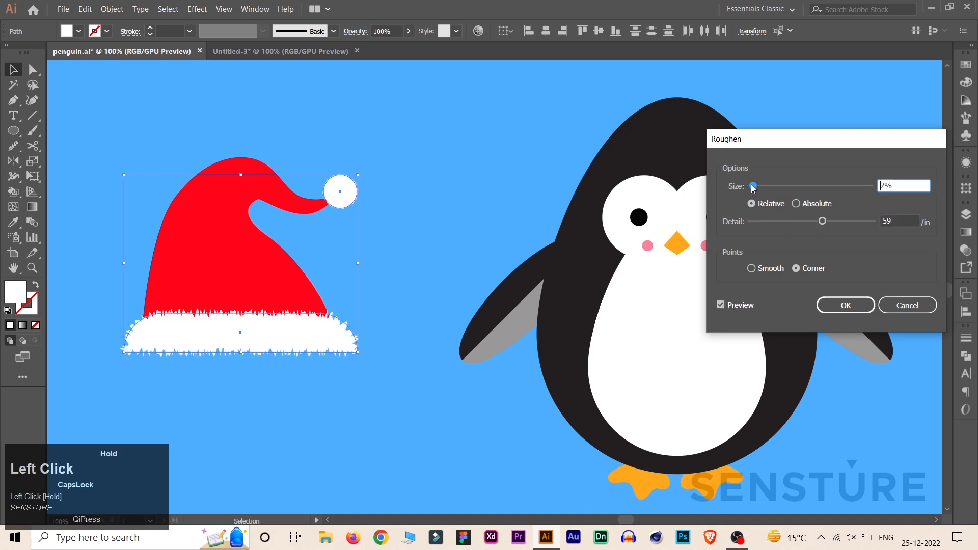
drag(752, 188, 753, 191)
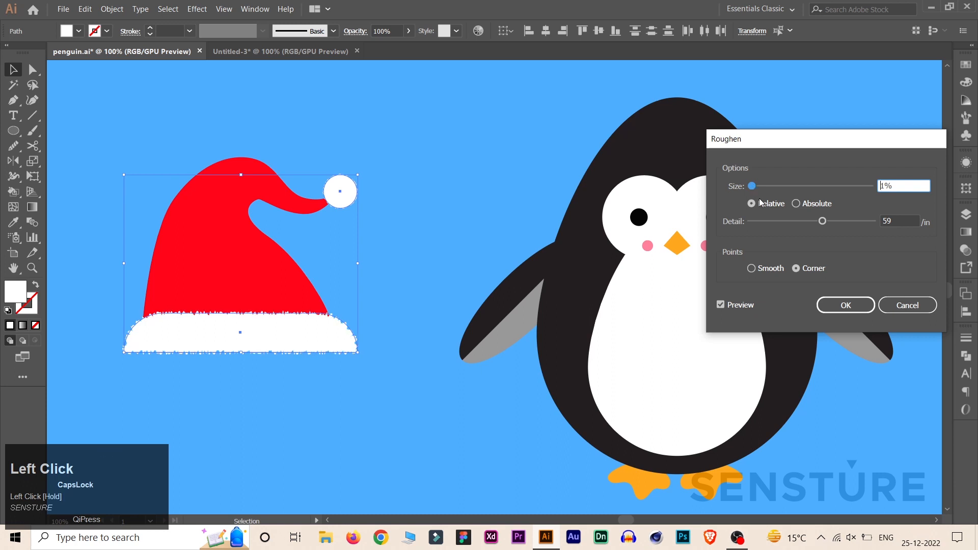
drag(837, 221, 860, 225)
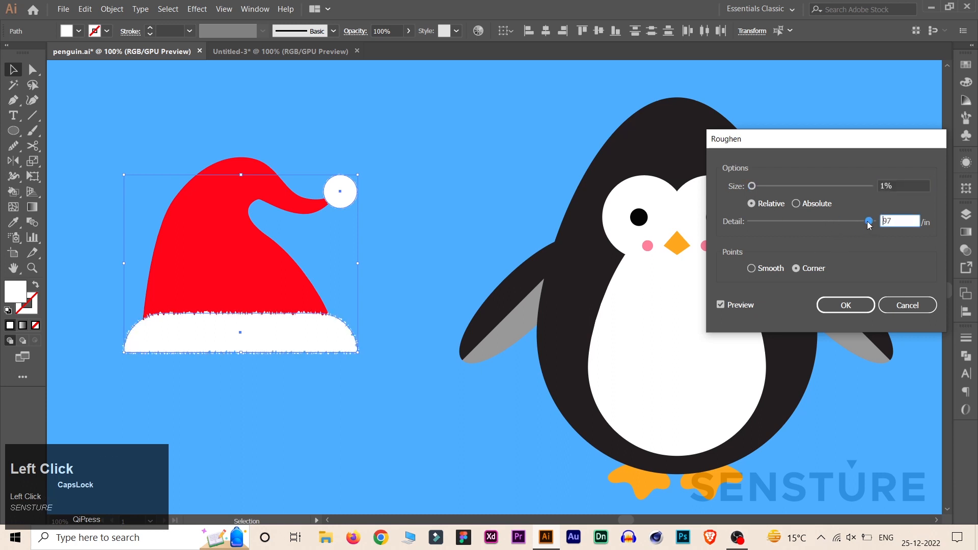
click(828, 306)
click(442, 277)
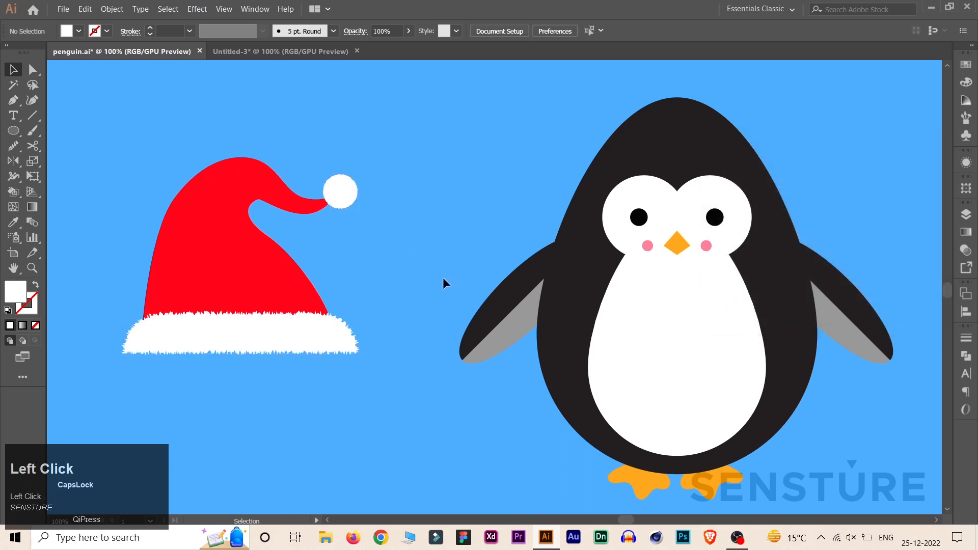
- Move the whole hat onto the penguin's head and scale it down to fit the head's width
scroll(443, 277, up, 2)
drag(408, 437, 127, 142)
drag(274, 378, 728, 199)
drag(811, 216, 747, 195)
drag(769, 209, 737, 196)
click(787, 205)
- Save the finished penguin document
drag(821, 270, 591, 244)
key(ctrl+minus)
key(ctrl+s)
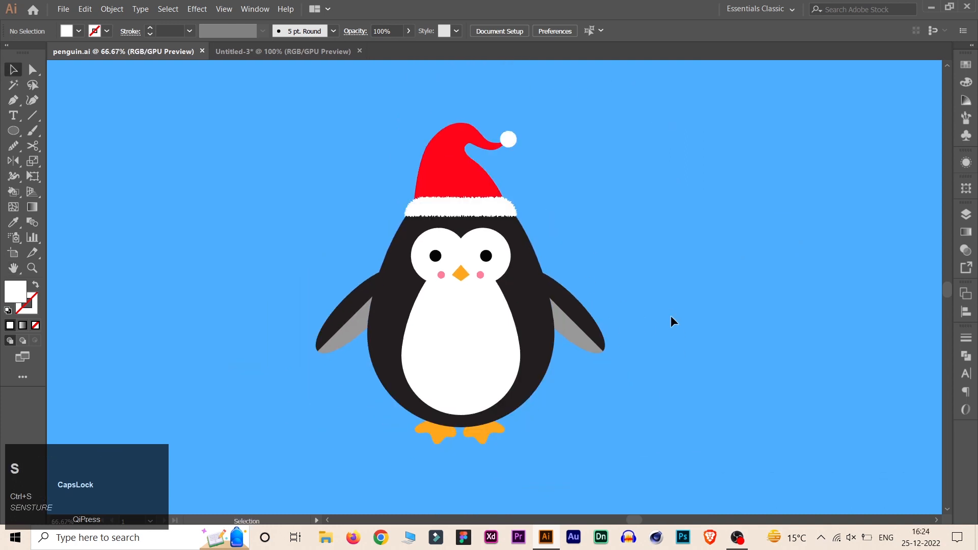